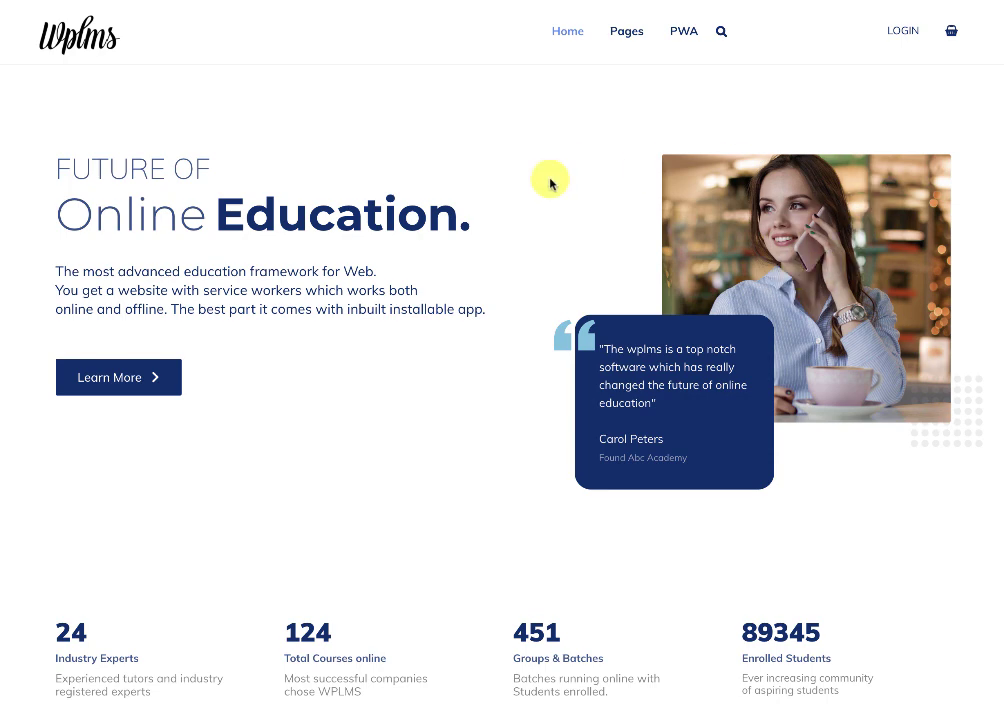
Preview the site's login popup from the header LOGIN link to see its social sign-in buttons
left_click(903, 32)
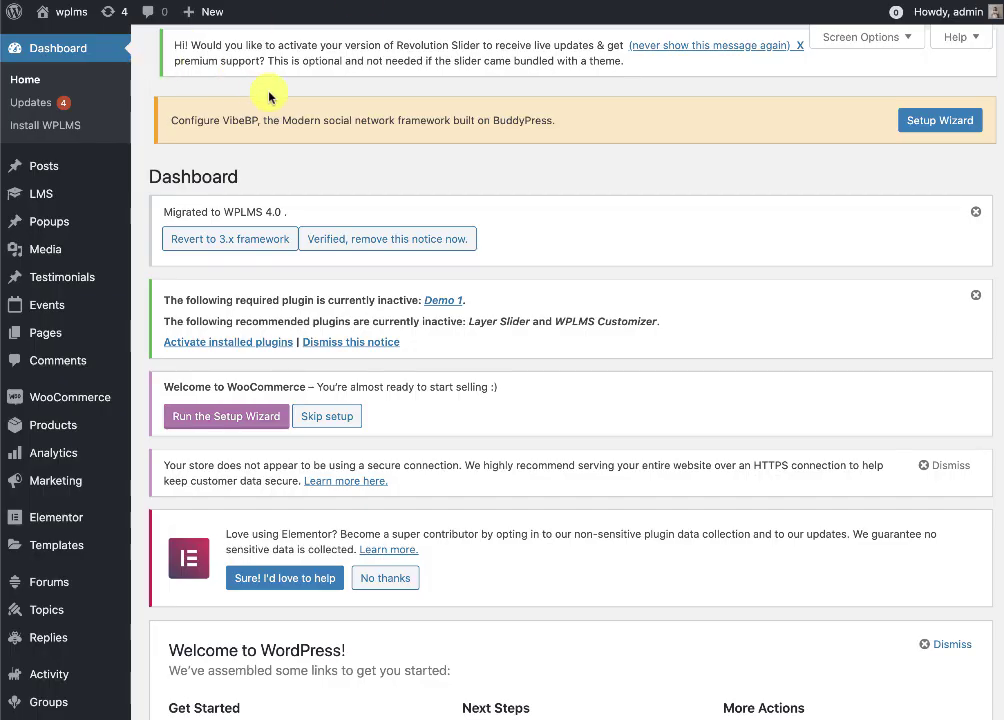
Open the Vibe BP Settings page from the WordPress admin menu
mouse_move(72, 37)
scroll(320, 290, "down", 10)
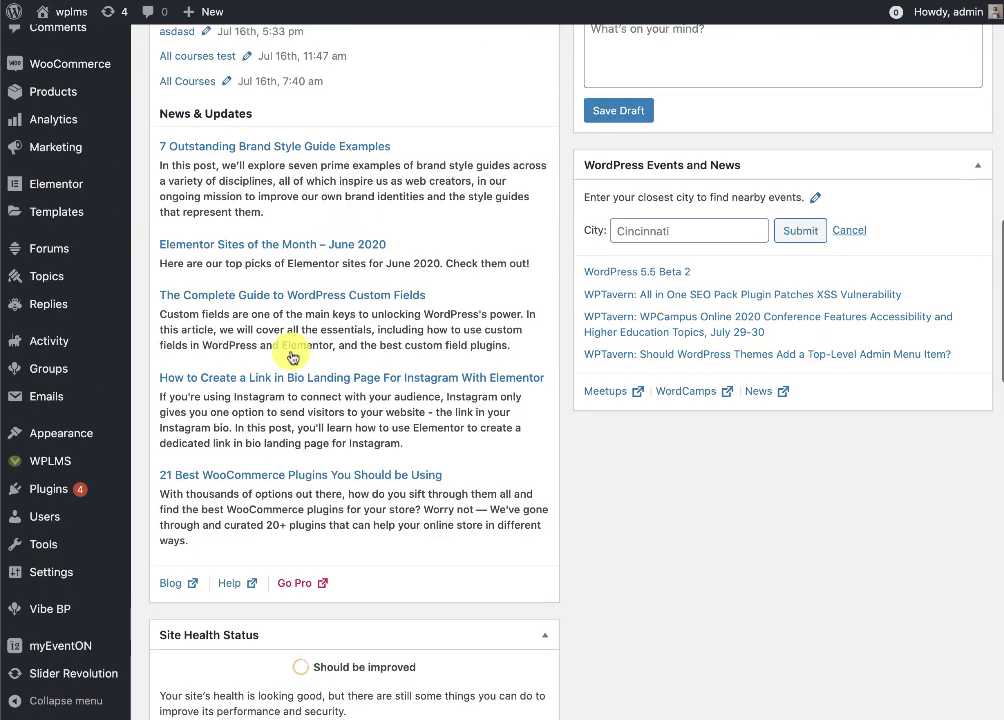
mouse_move(53, 611)
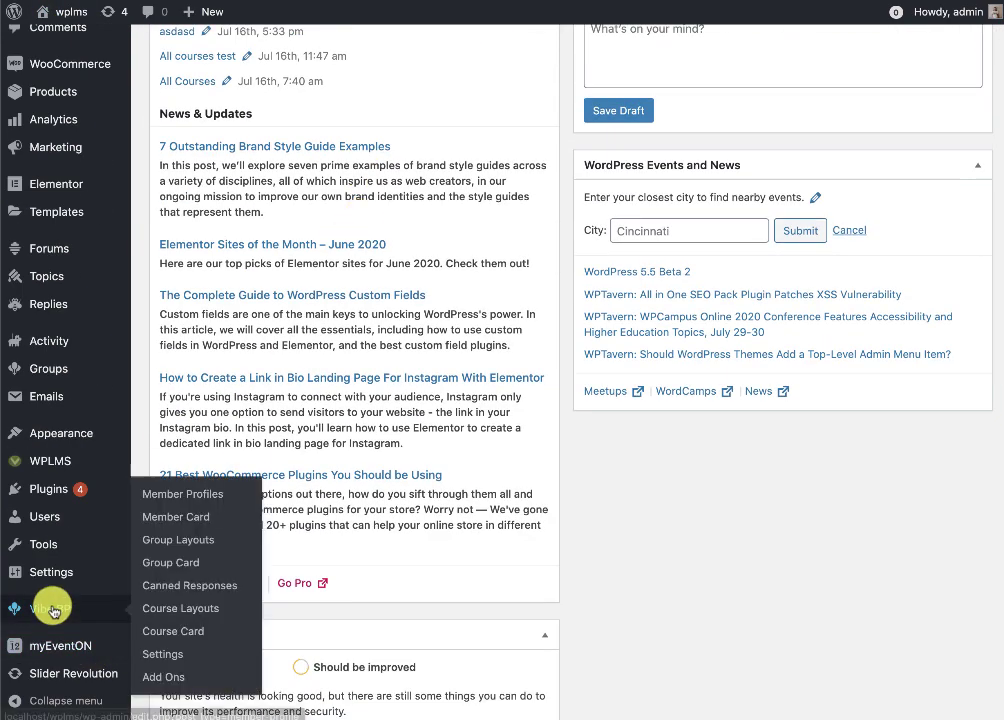
left_click(158, 656)
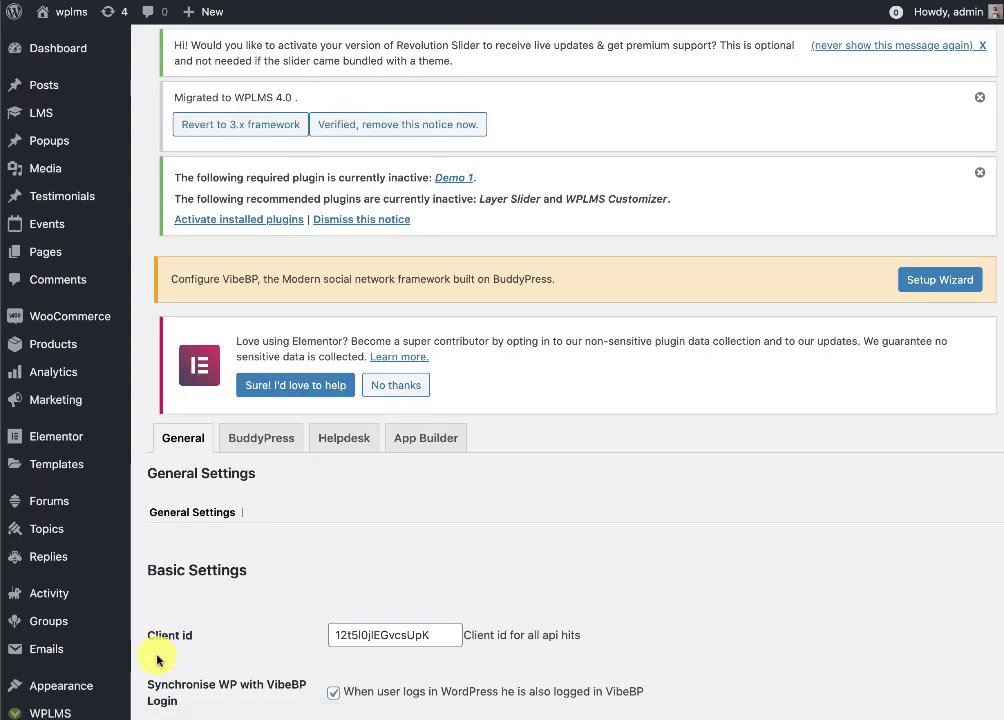
Scroll to the Firebase Project section, focus the empty Firebase Config field, then go to Firebase
scroll(525, 520, "down", 10)
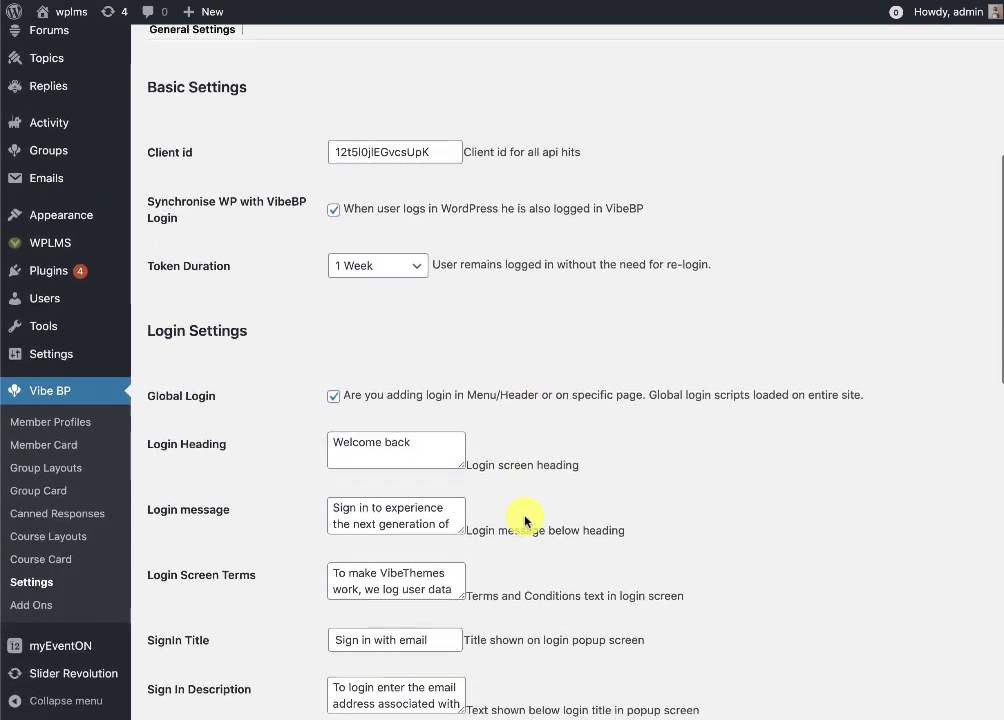
scroll(525, 520, "down", 8)
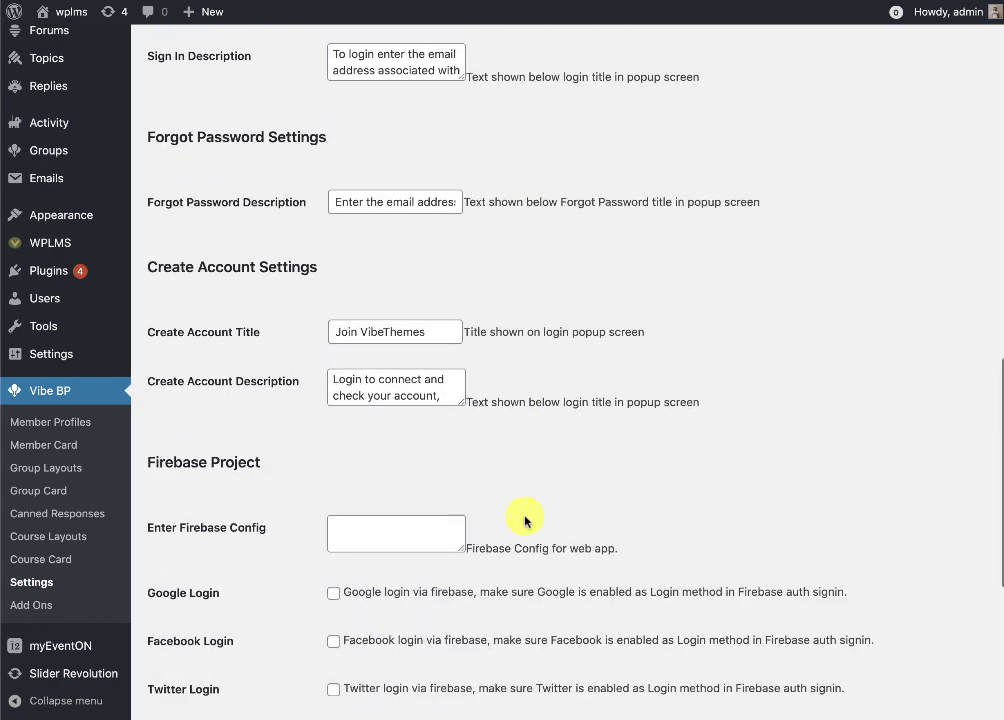
left_click_drag(155, 387, 282, 386)
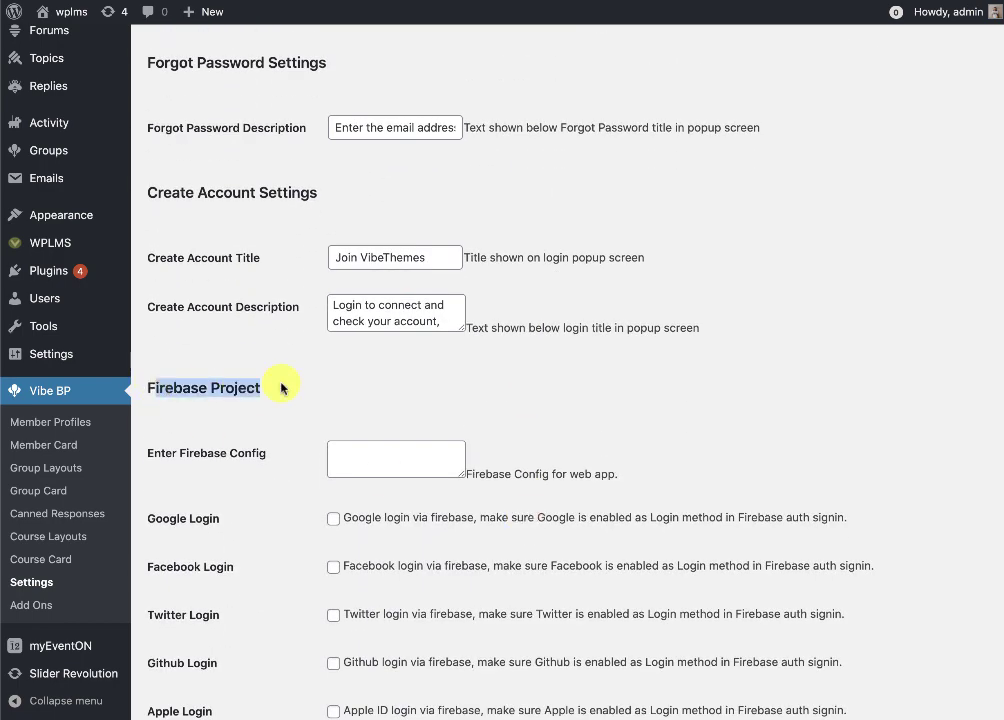
scroll(281, 388, "down", 2)
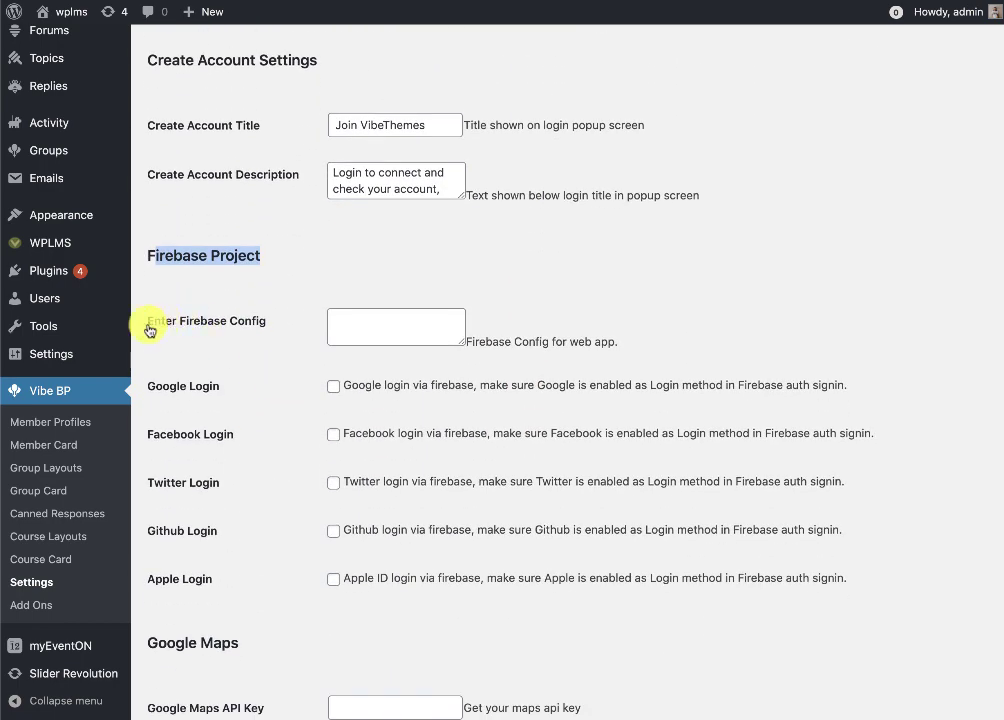
left_click_drag(161, 324, 322, 335)
left_click(358, 327)
scroll(352, 332, "down", 2)
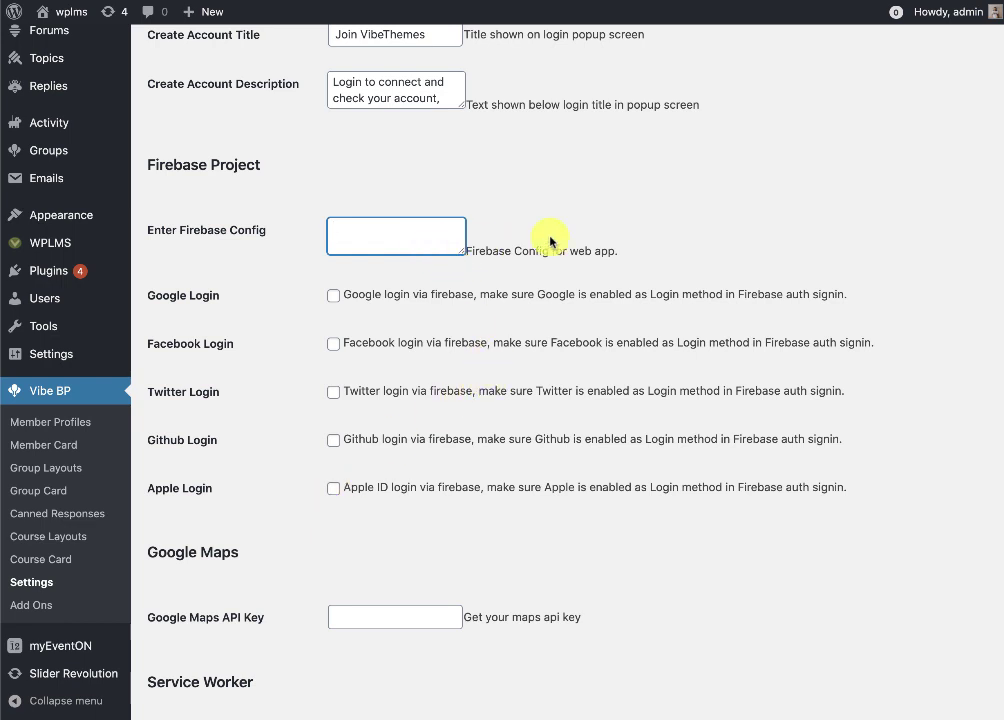
left_click(820, 1)
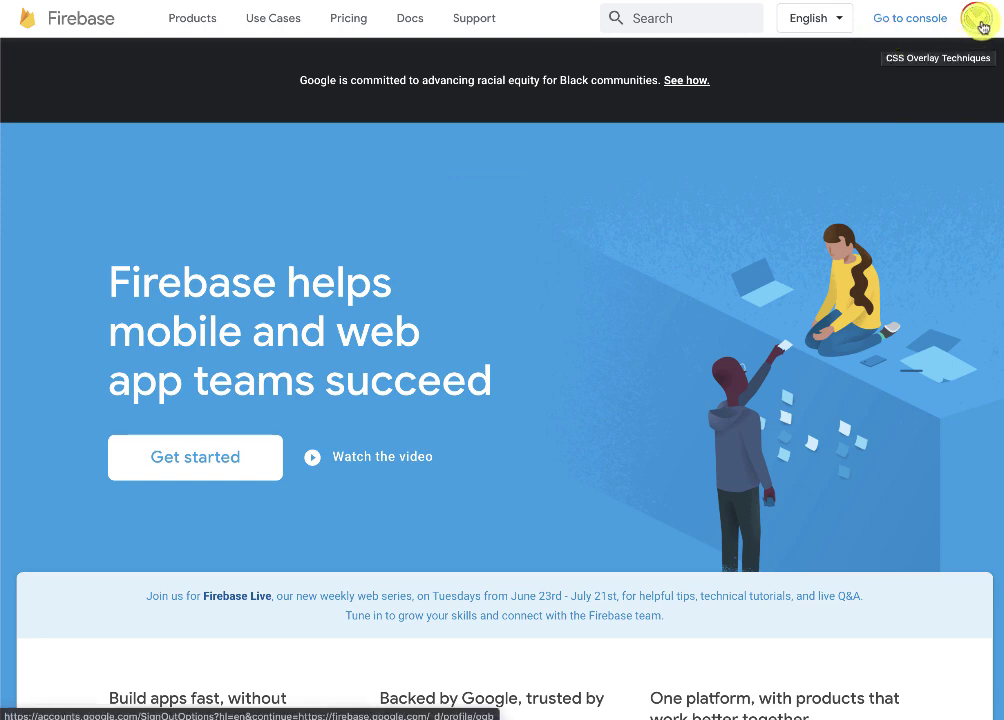
From the Firebase console, add project 'New PRoject' with Google Analytics switched off and create it
left_click(907, 29)
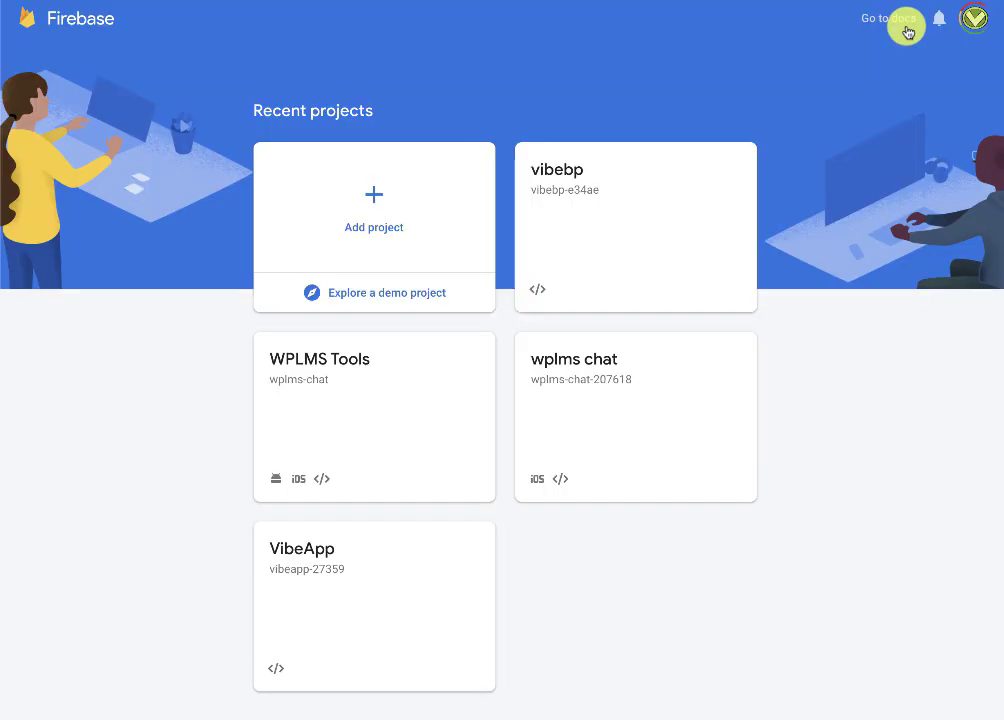
left_click(343, 222)
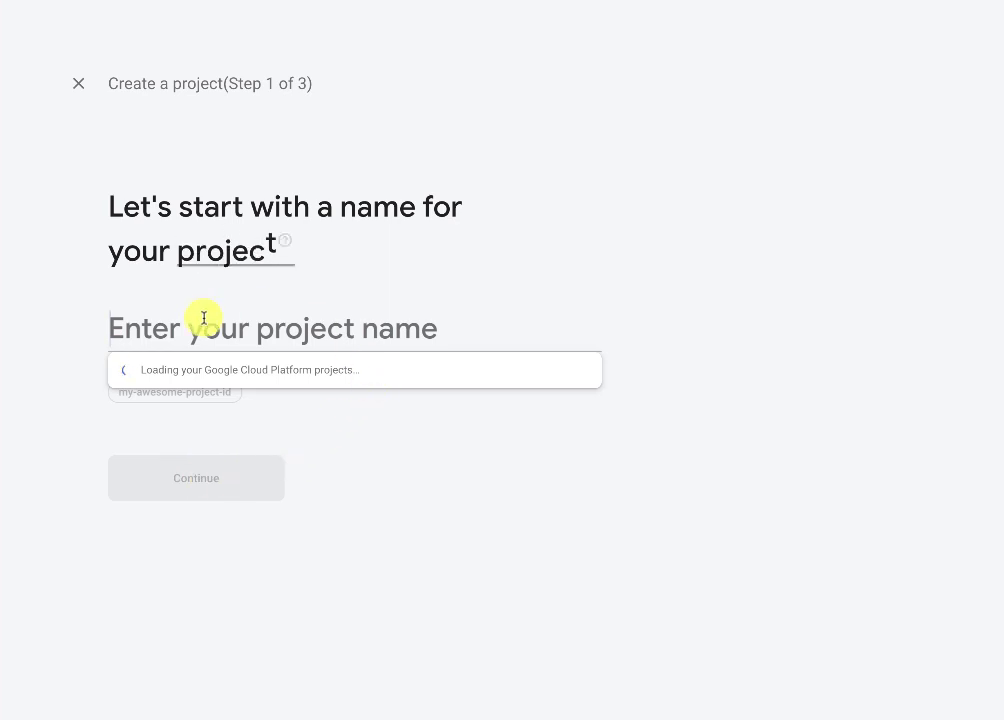
type("New PRoject")
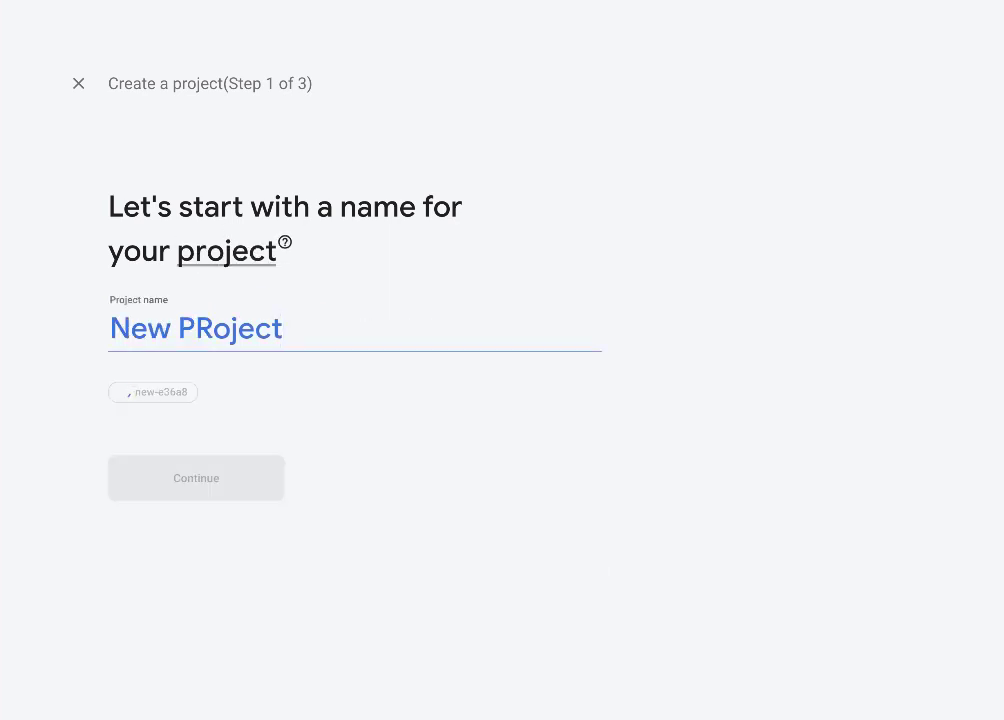
left_click(197, 467)
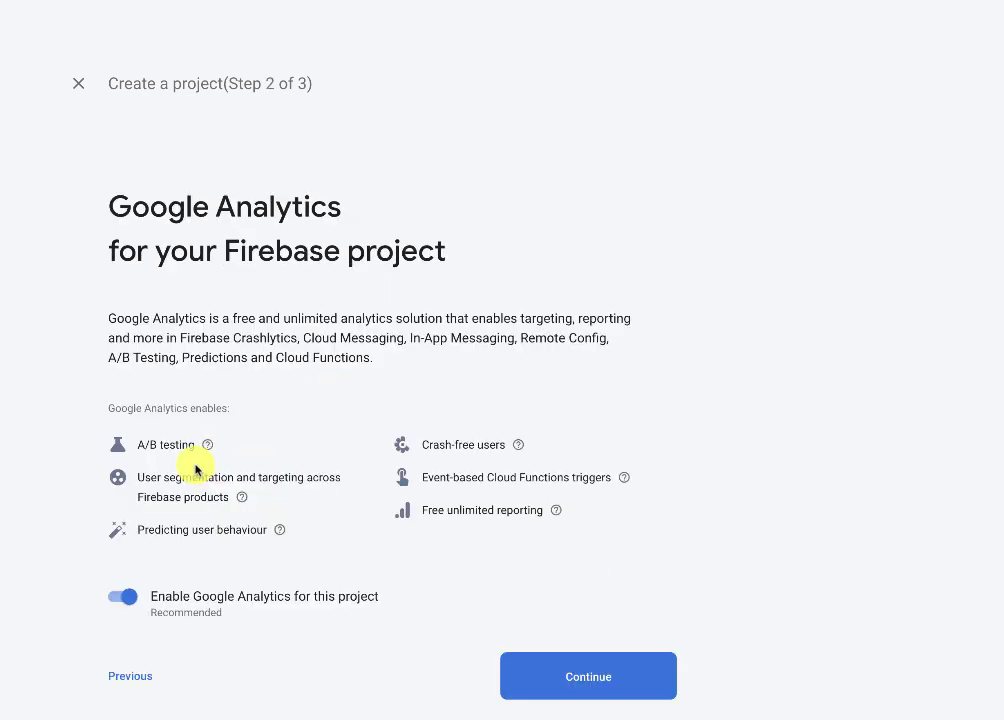
left_click(114, 597)
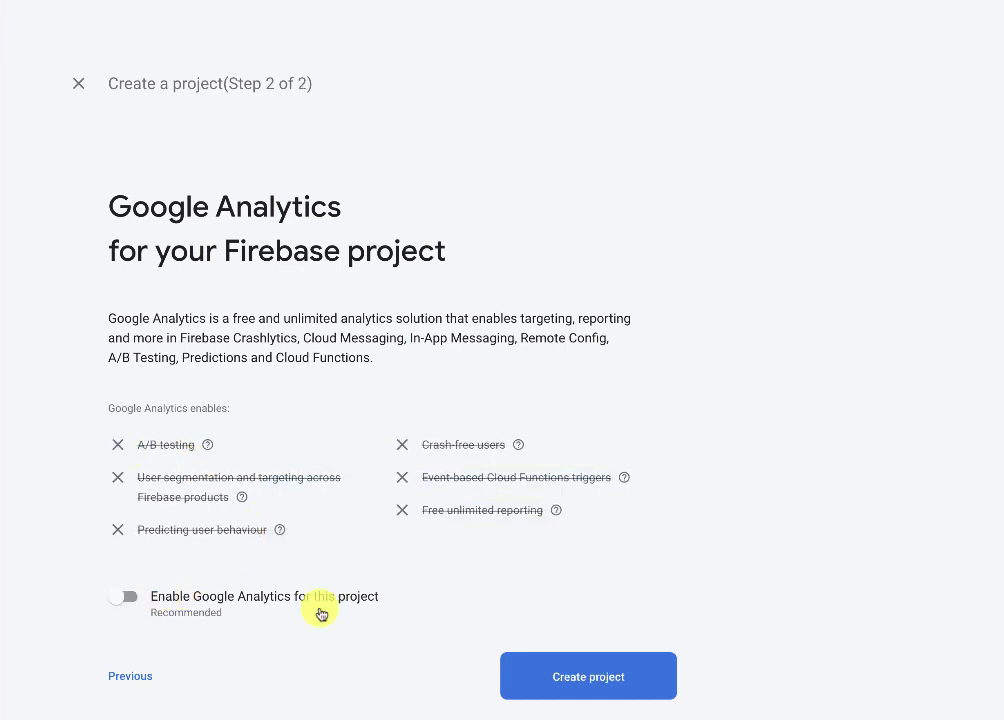
left_click(634, 680)
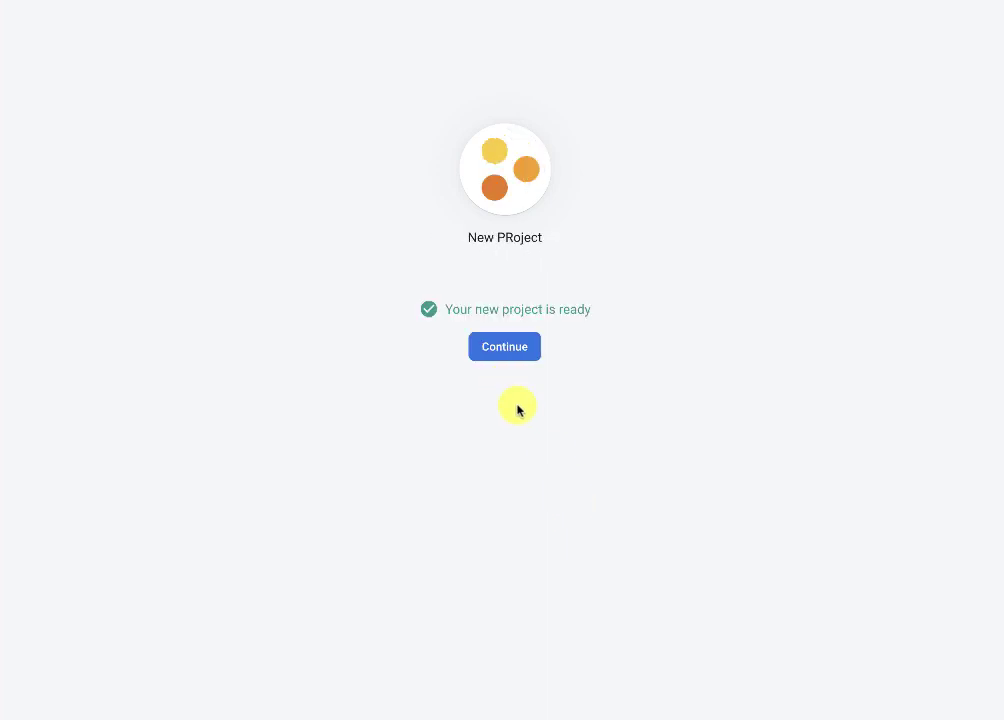
Register a web app nicknamed 'wplm' from the New PRoject project settings
left_click(501, 356)
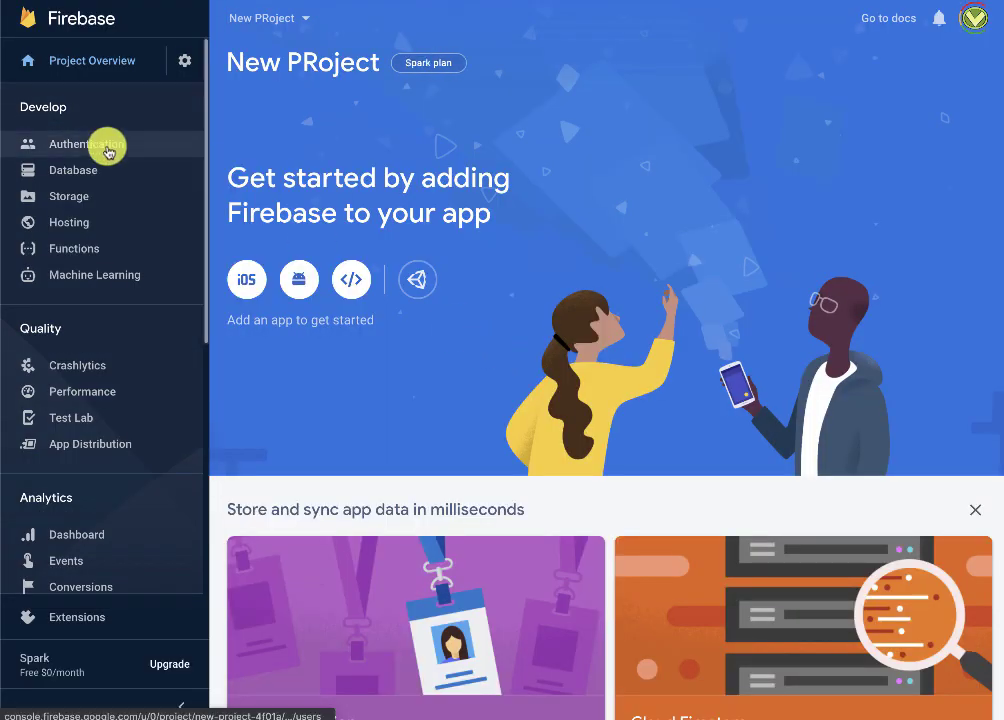
left_click(190, 62)
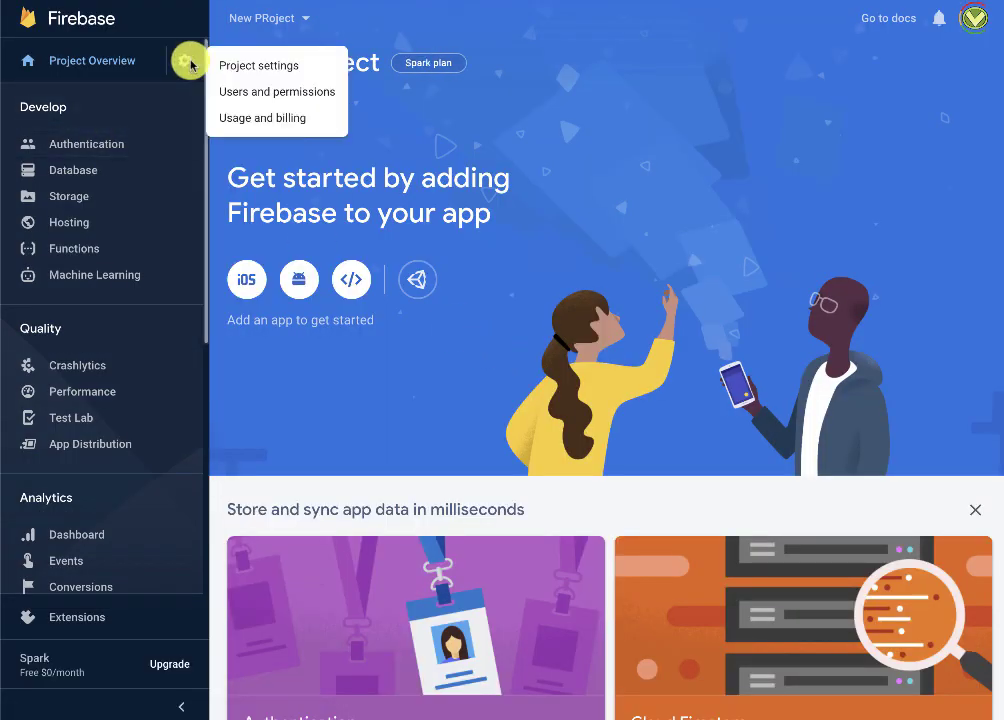
left_click(254, 67)
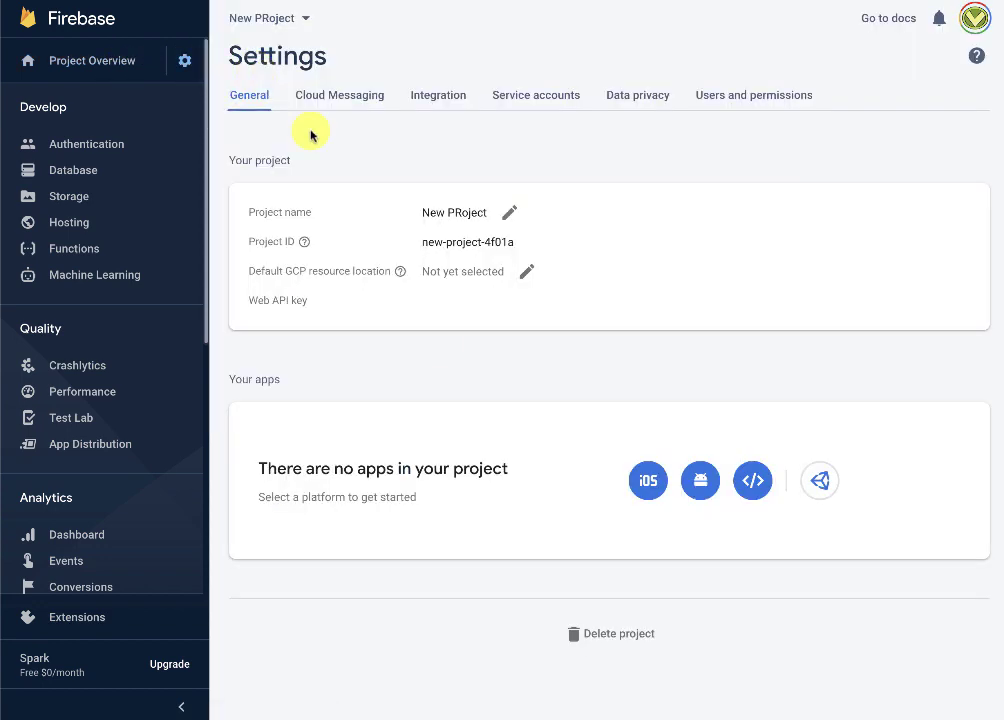
scroll(443, 345, "down", 3)
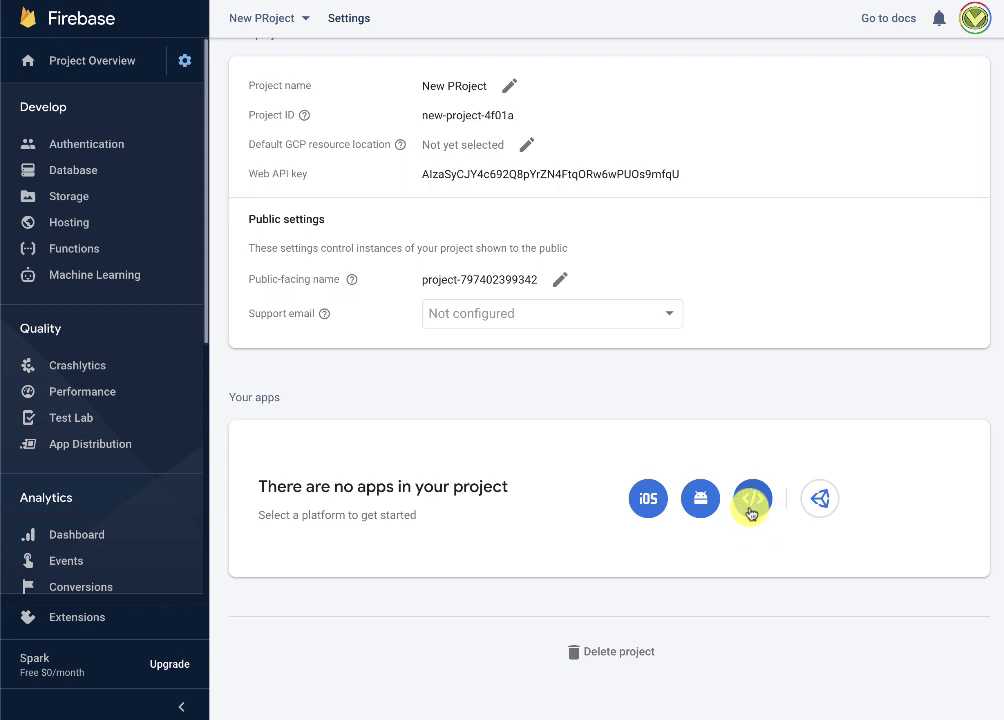
left_click(755, 511)
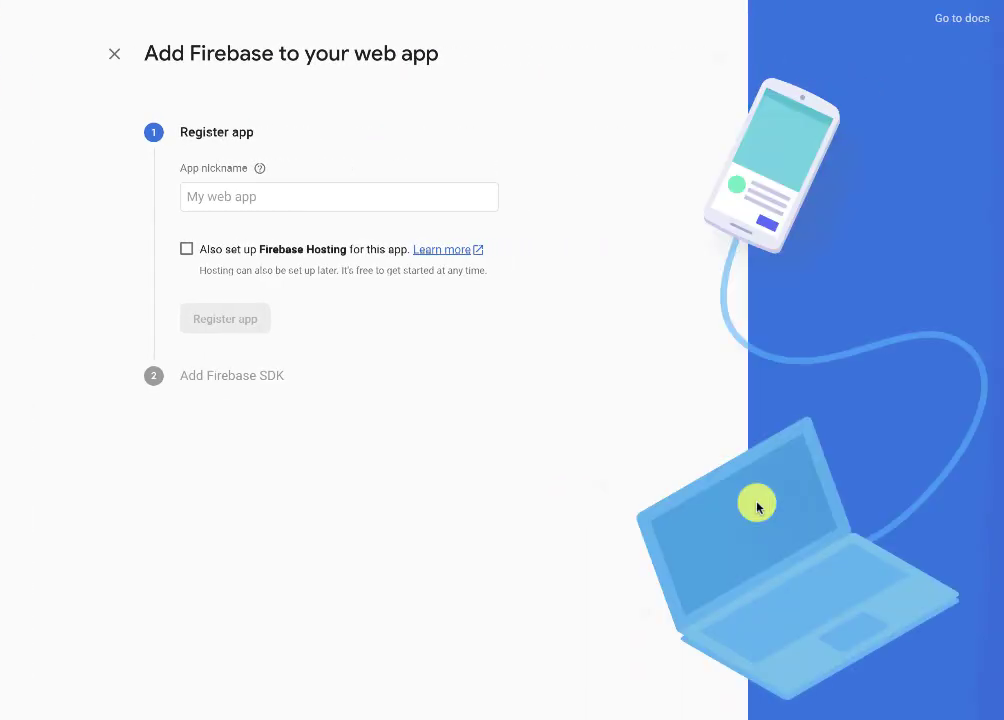
left_click(237, 200)
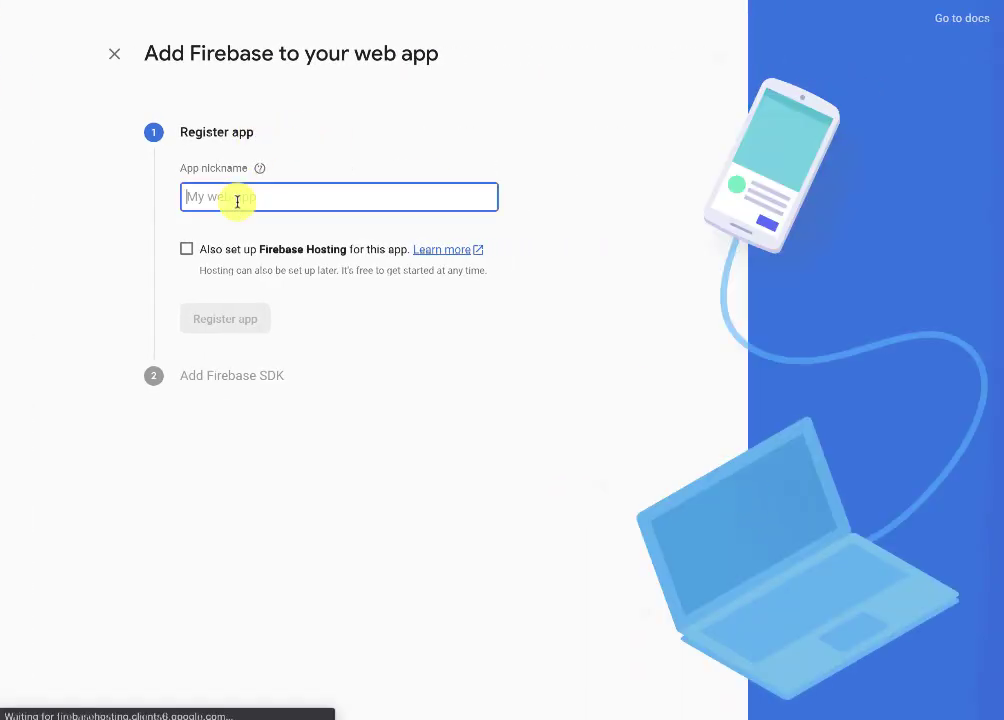
type("wplms")
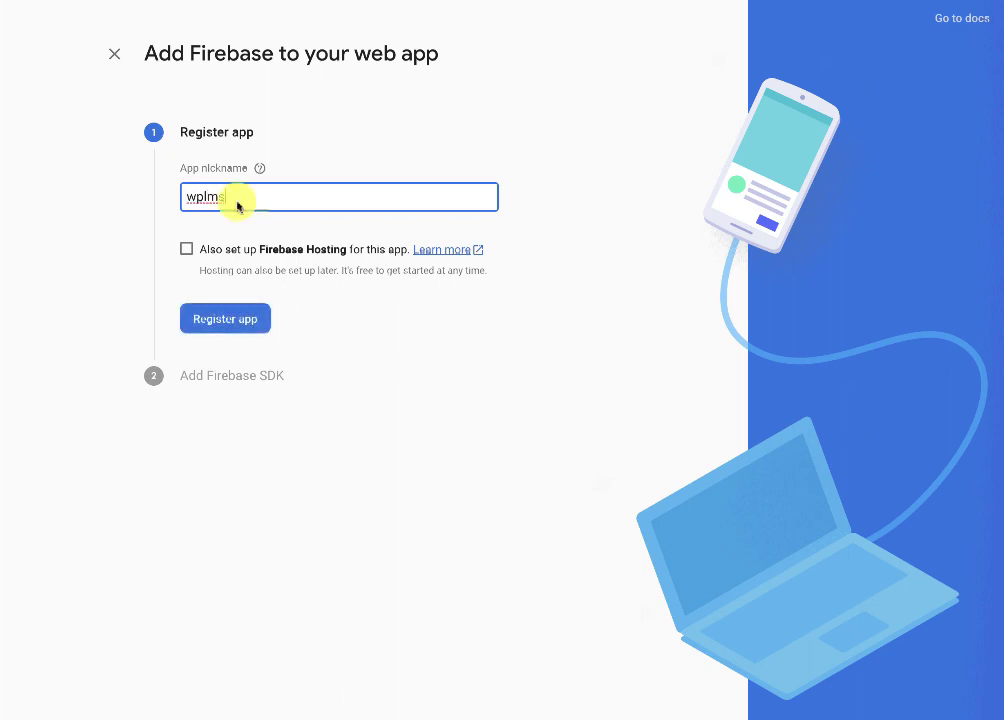
left_click(231, 316)
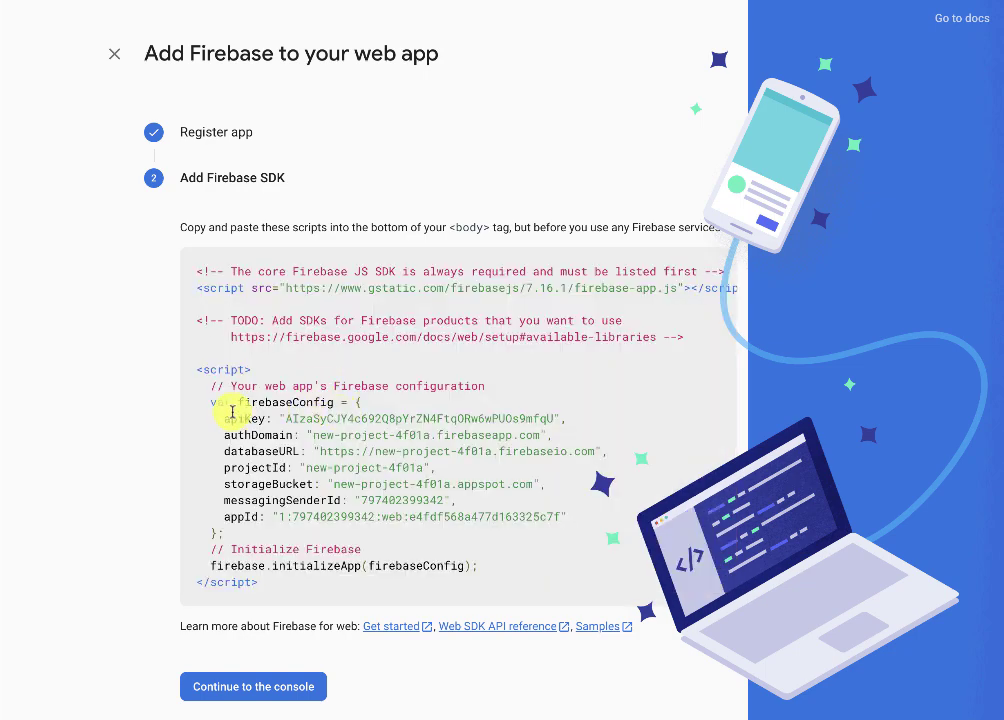
Select and copy the generated firebaseConfig object code
left_click_drag(356, 403, 218, 530)
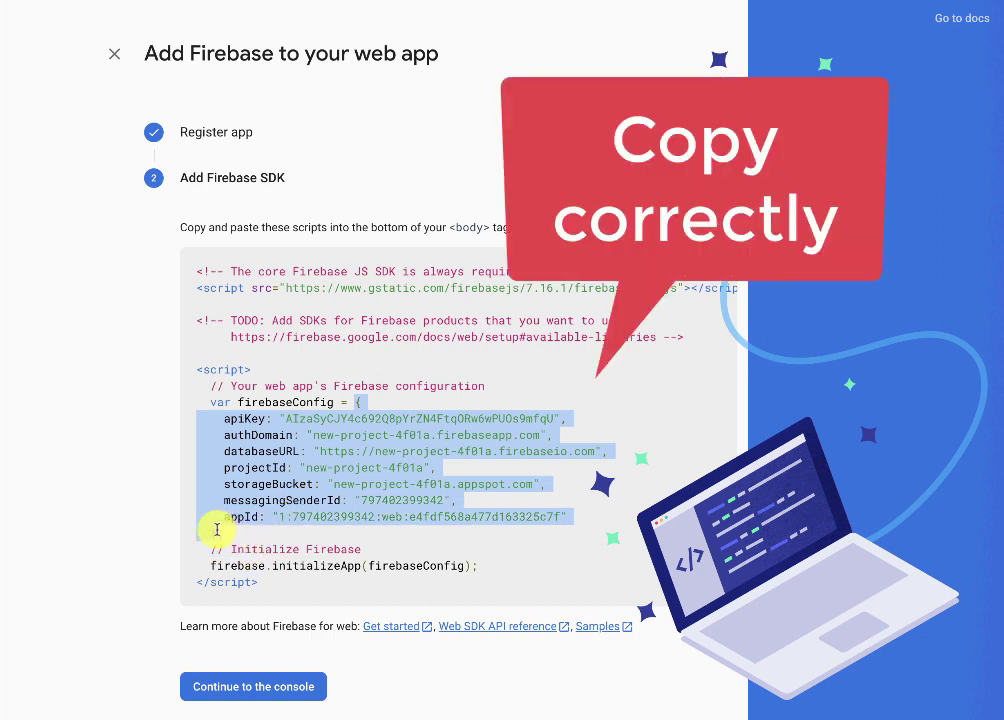
right_click(268, 460)
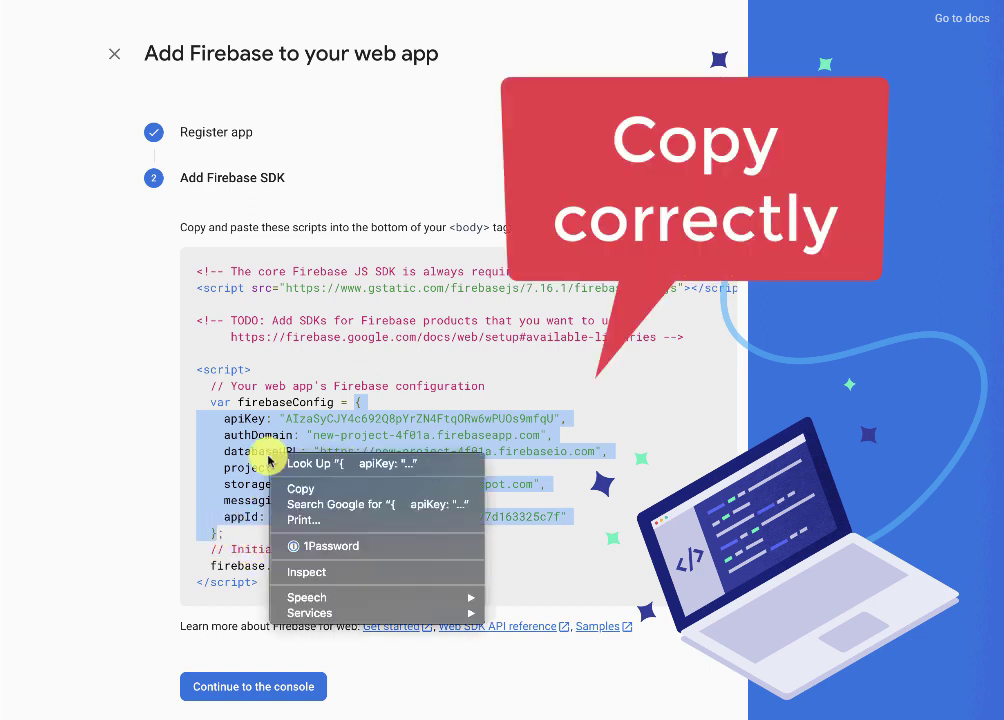
left_click(298, 489)
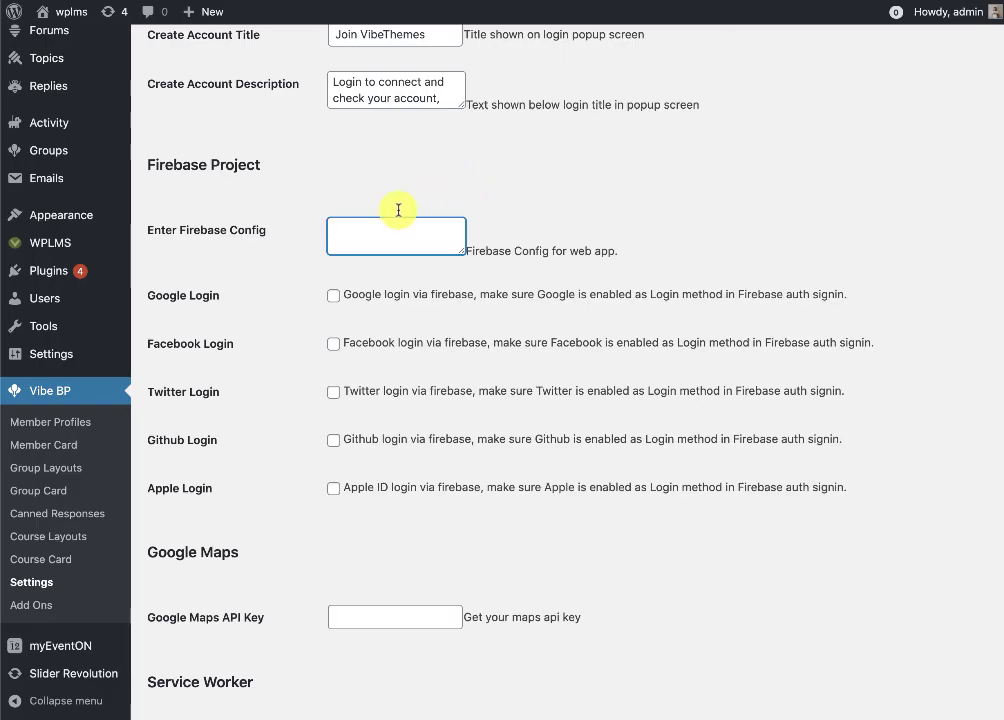
Paste the config into VibeBP's Firebase Config field, save settings, and finish the Firebase app setup
right_click(358, 250)
left_click(383, 356)
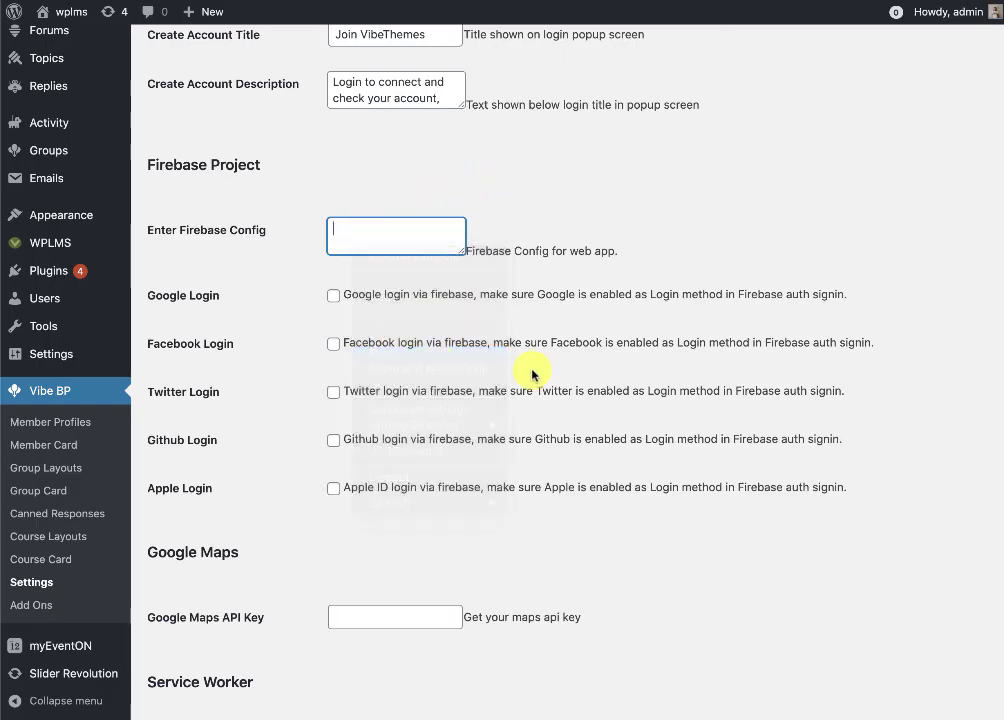
scroll(412, 547, "down", 3)
left_click(184, 662)
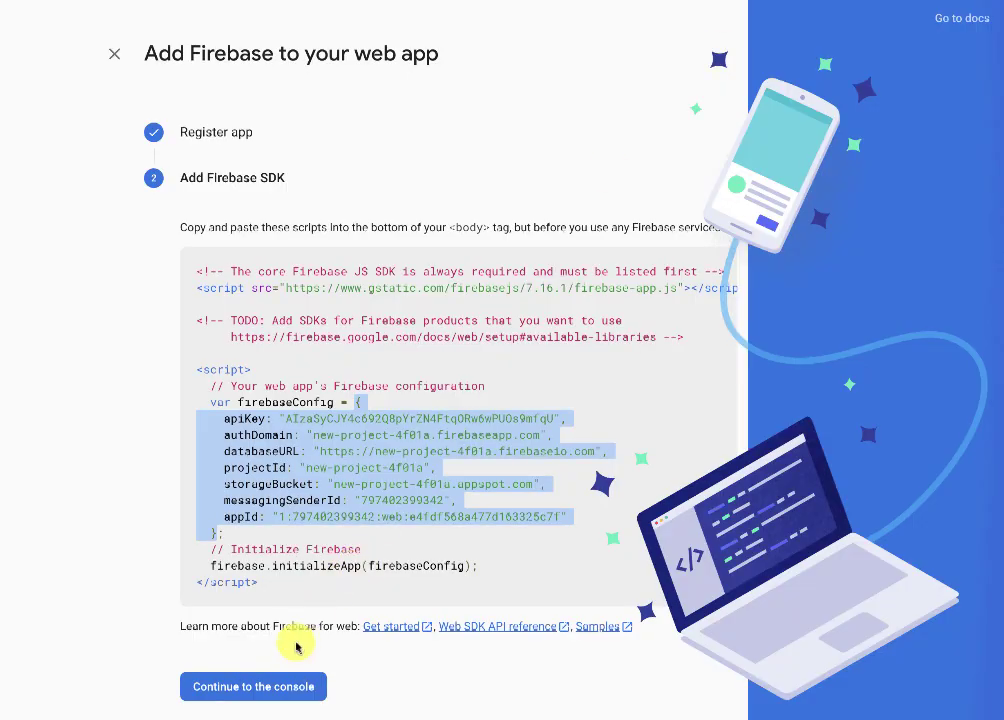
left_click(258, 686)
Review the wplms app's firebaseConfig snippet in Project settings, then go to the Authentication page
scroll(470, 280, "up", 5)
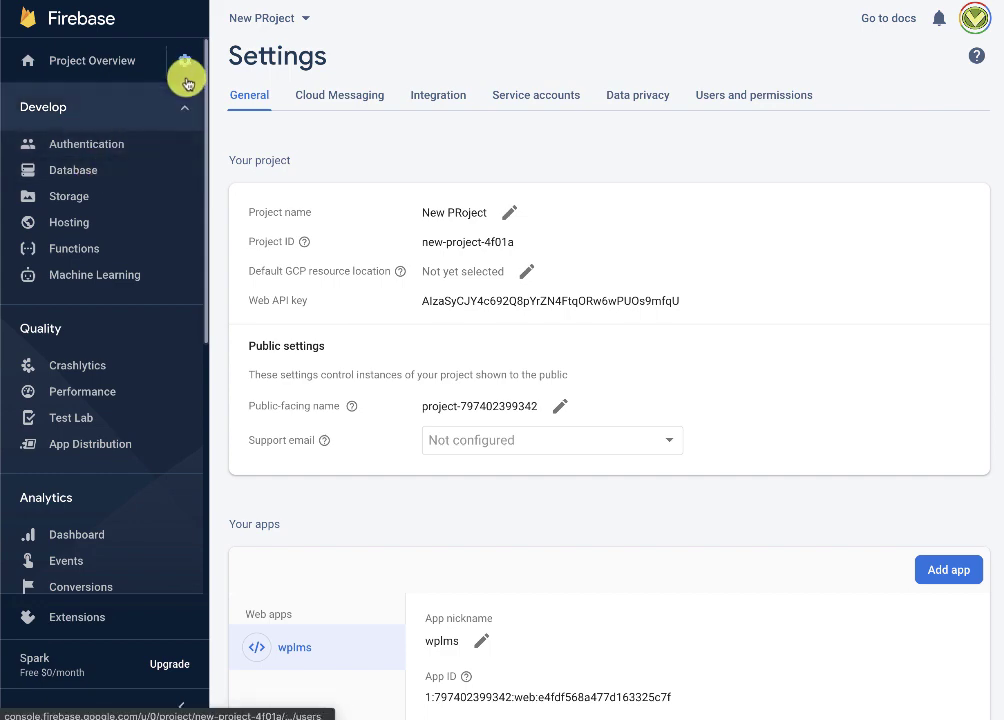
scroll(372, 230, "down", 2)
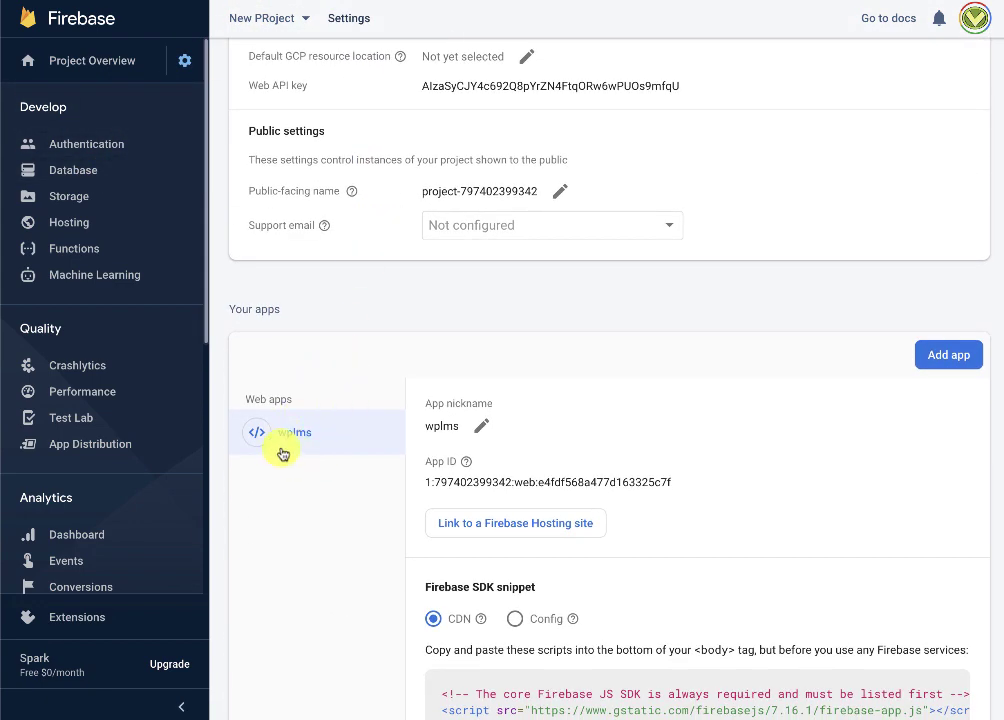
scroll(297, 436, "down", 2)
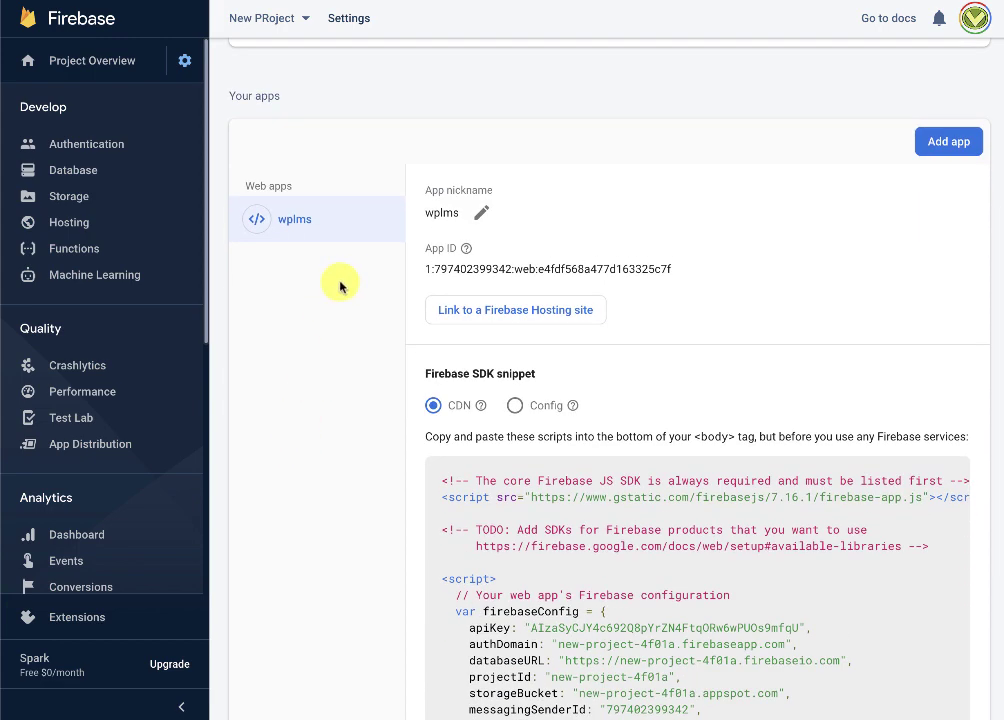
scroll(354, 279, "down", 1)
scroll(354, 279, "down", 1)
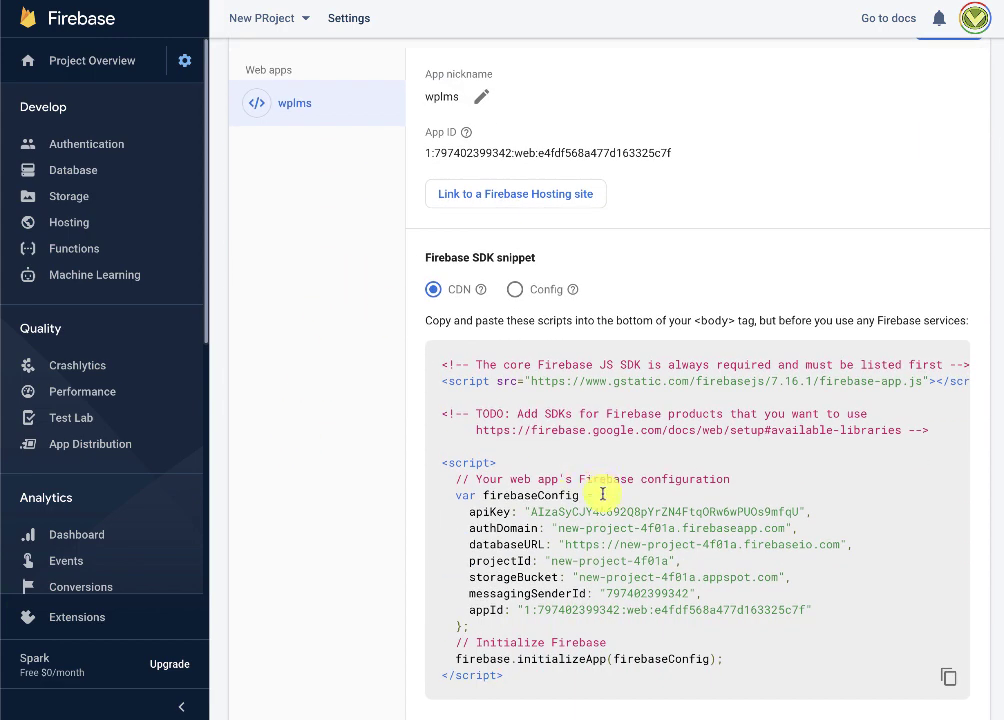
left_click_drag(600, 494, 465, 636)
scroll(609, 551, "up", 5)
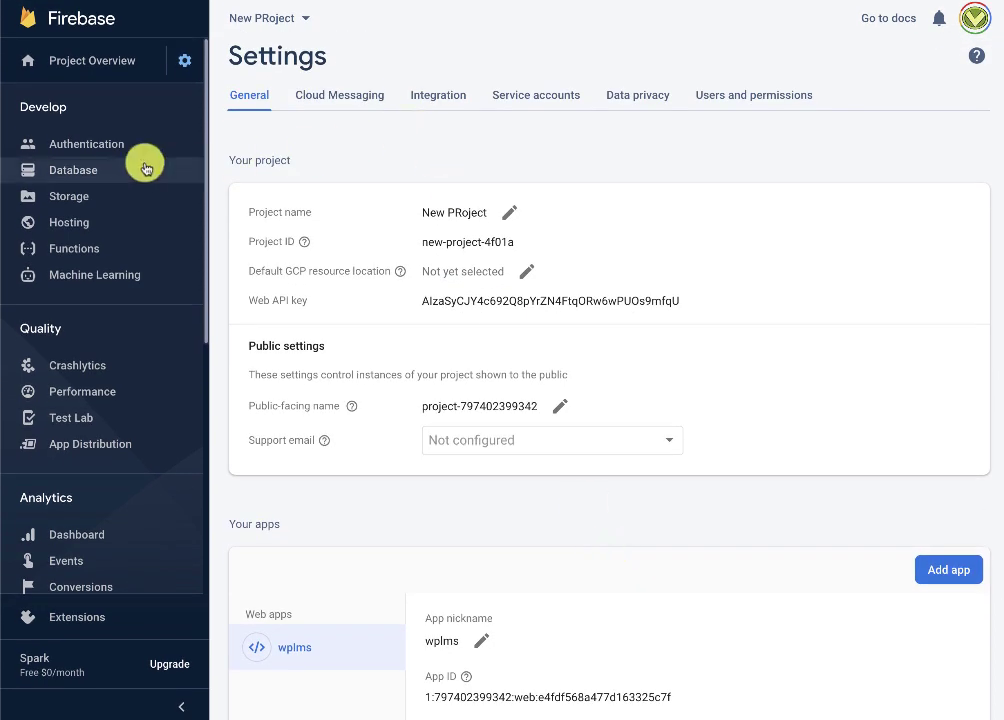
left_click(107, 152)
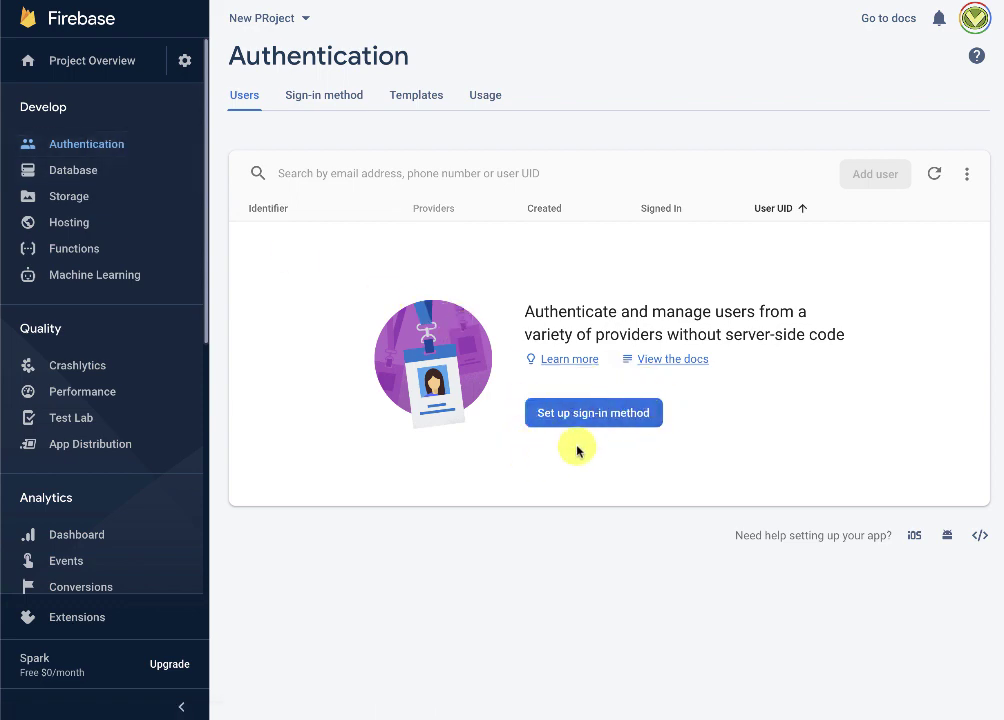
Start Firebase sign-in setup, then tick Google, Facebook, Twitter and Github logins in Vibe BP and save
left_click(615, 414)
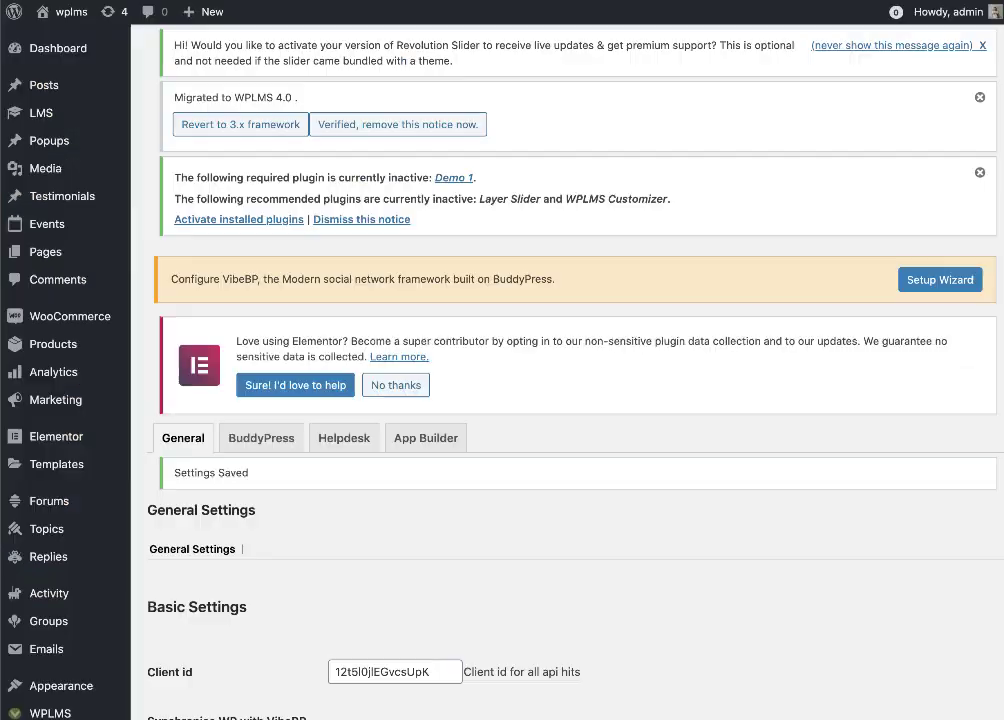
scroll(683, 296, "down", 15)
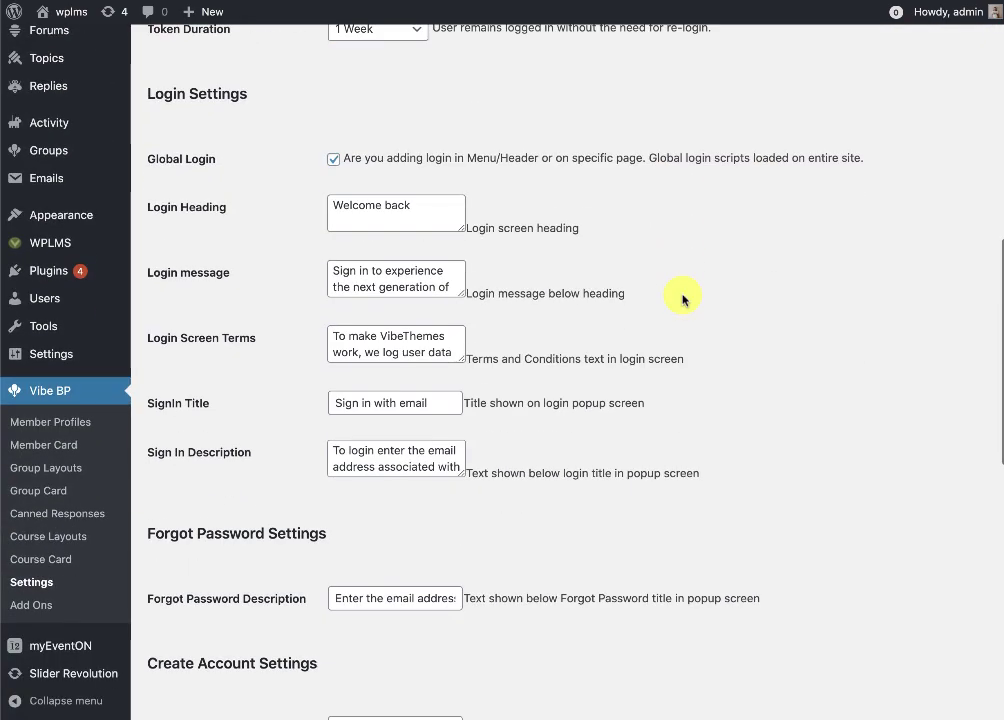
scroll(683, 296, "down", 5)
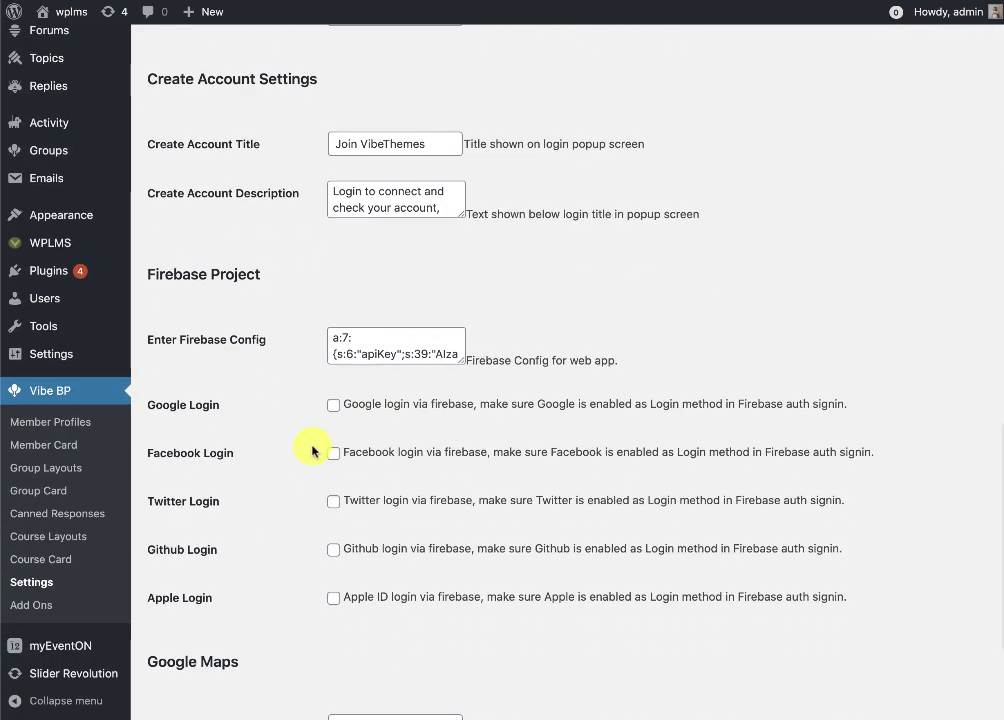
left_click(333, 405)
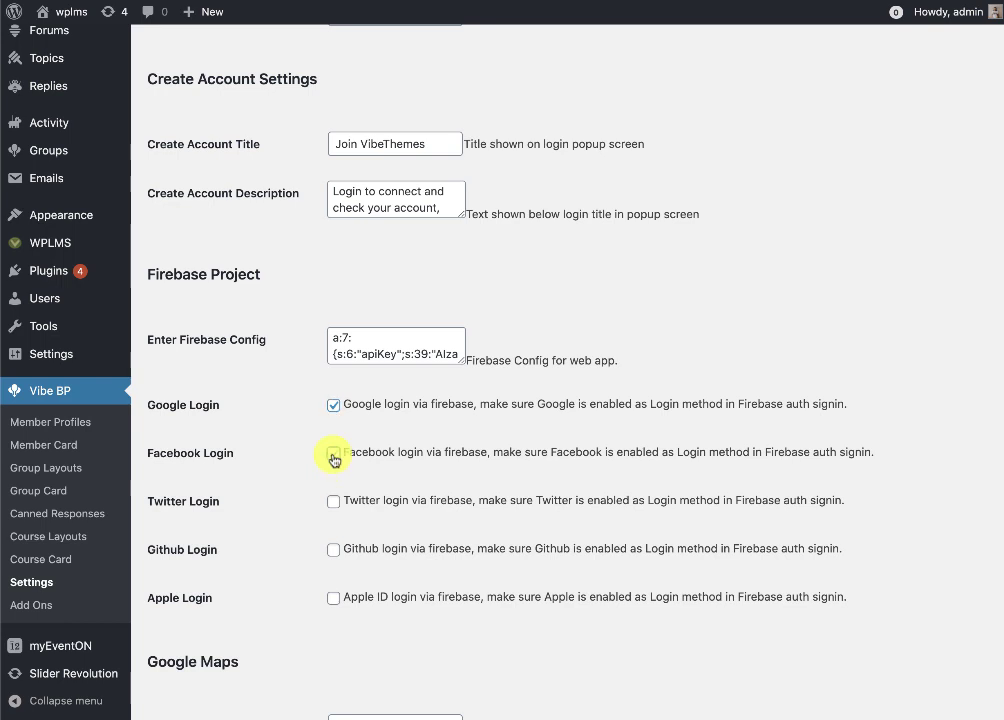
left_click(333, 454)
left_click(334, 502)
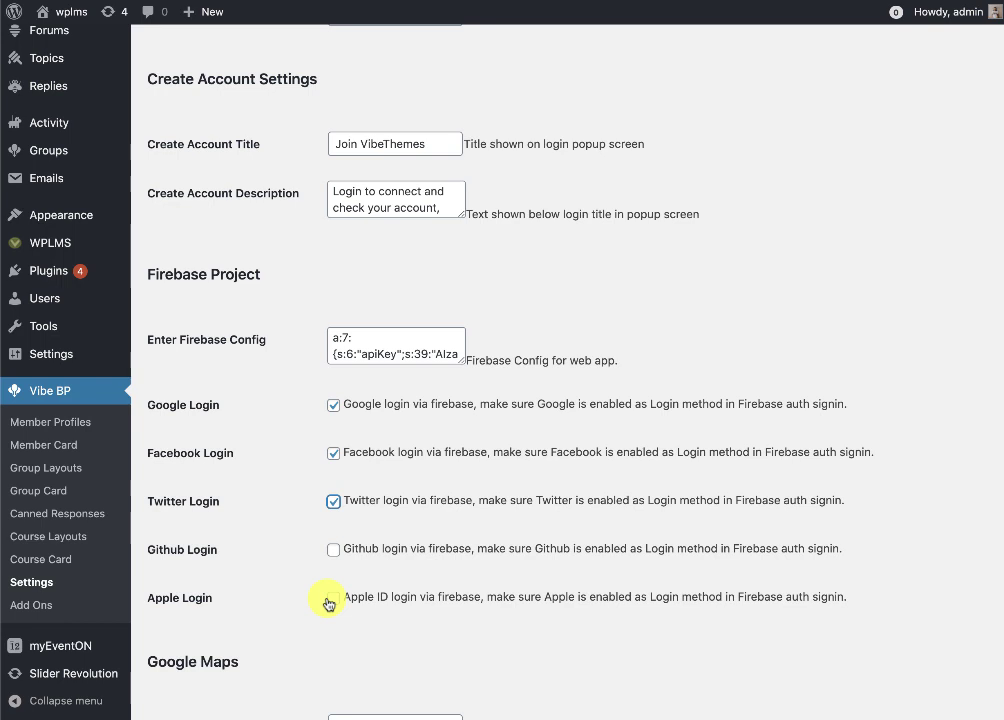
left_click_drag(147, 598, 215, 602)
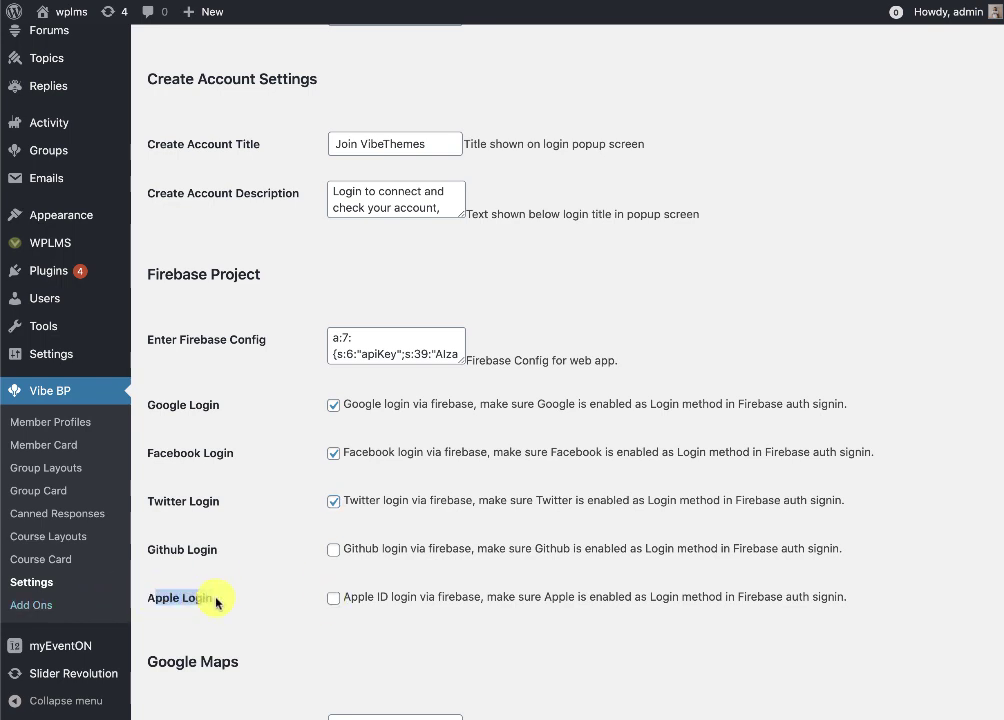
left_click(332, 550)
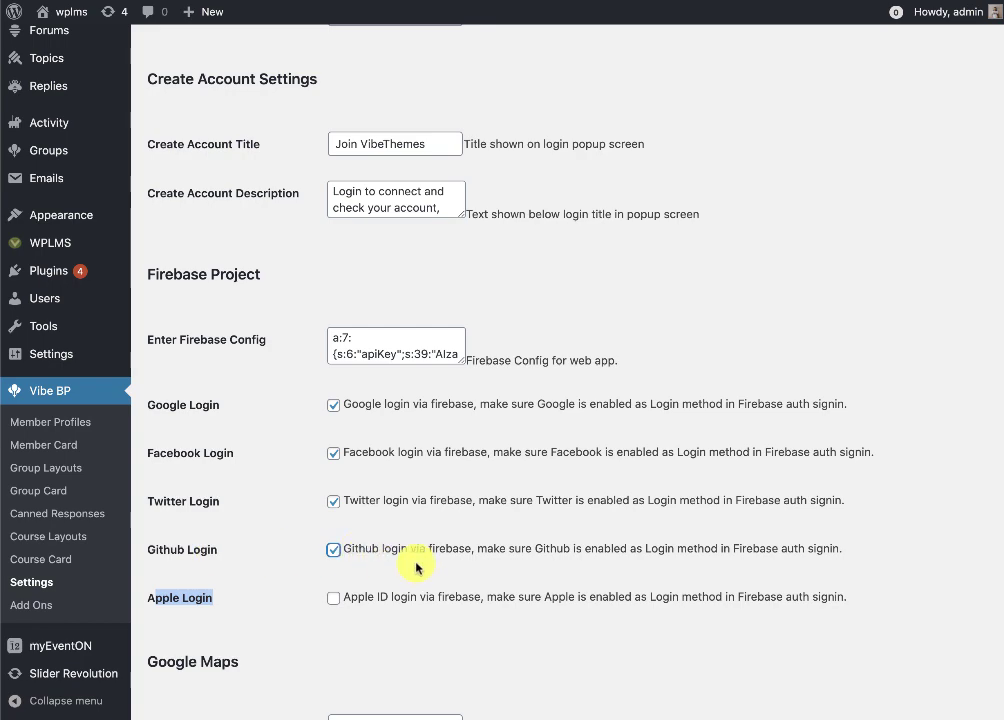
scroll(420, 566, "down", 5)
left_click(175, 659)
left_click(742, 2)
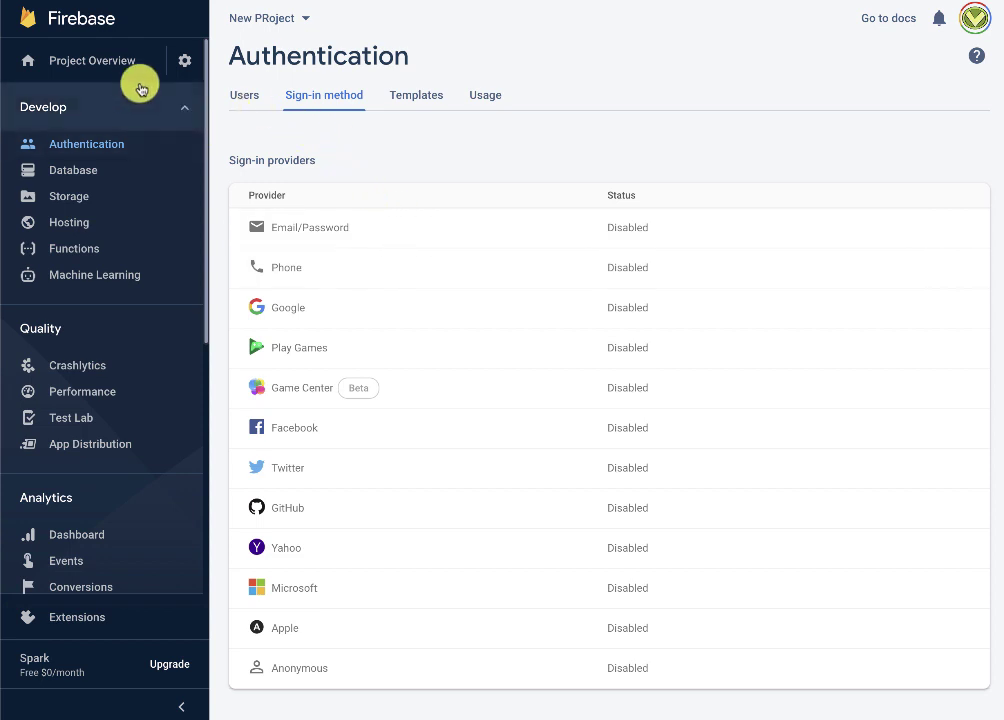
Enable Google sign-in in Firebase, pick the account's e-mail as project support email, and save
left_click(394, 320)
left_click(815, 363)
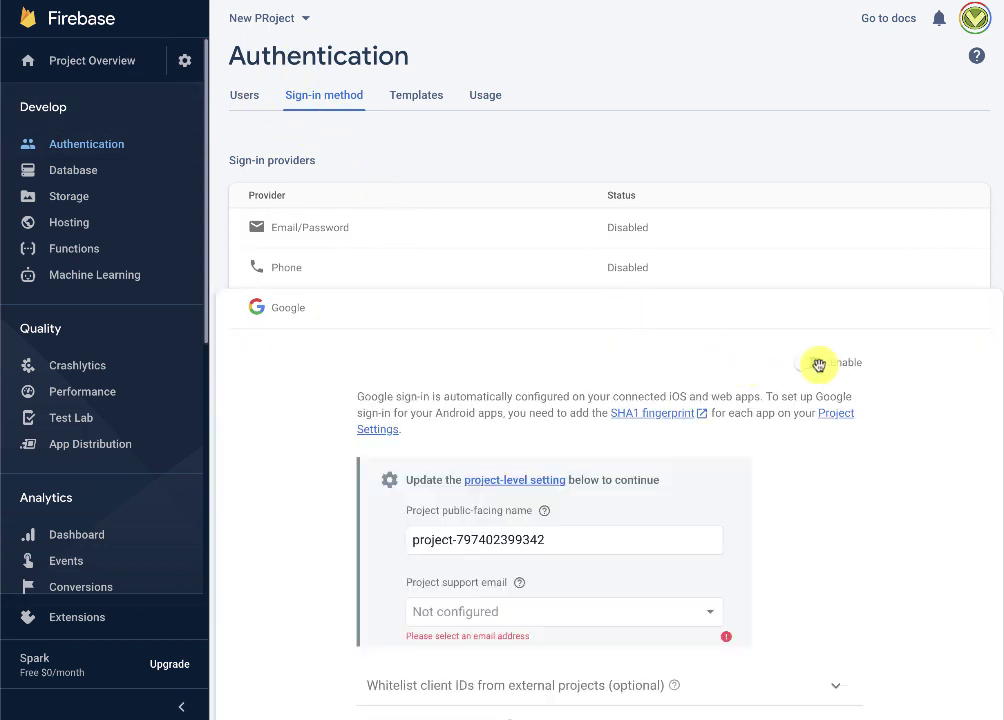
scroll(818, 365, "down", 2)
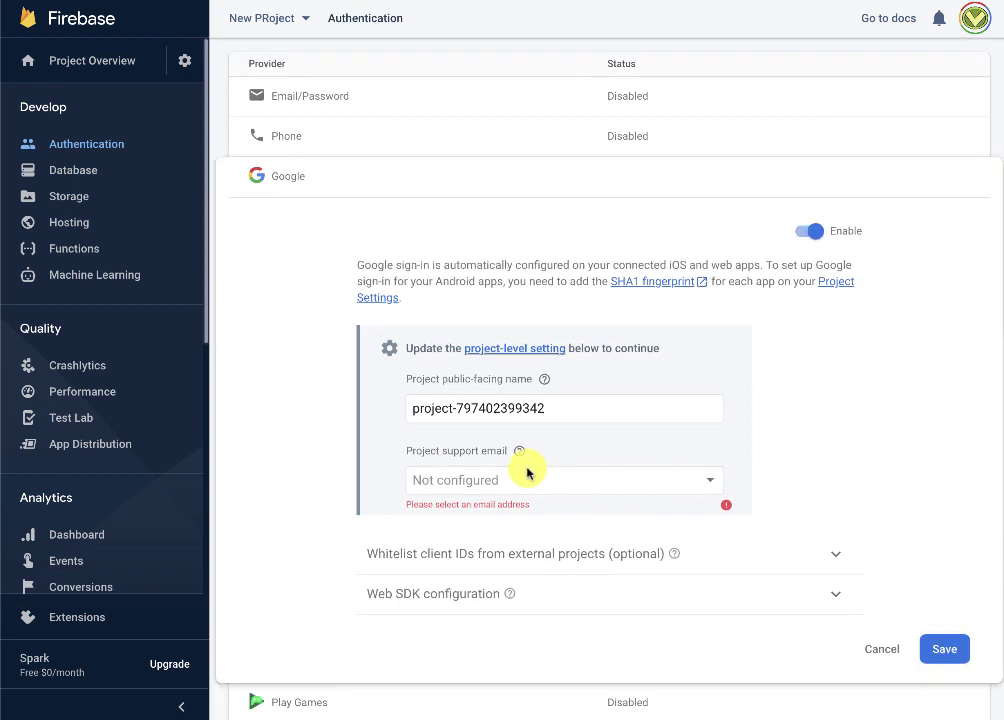
left_click(508, 490)
left_click(506, 487)
scroll(943, 580, "down", 1)
left_click(943, 558)
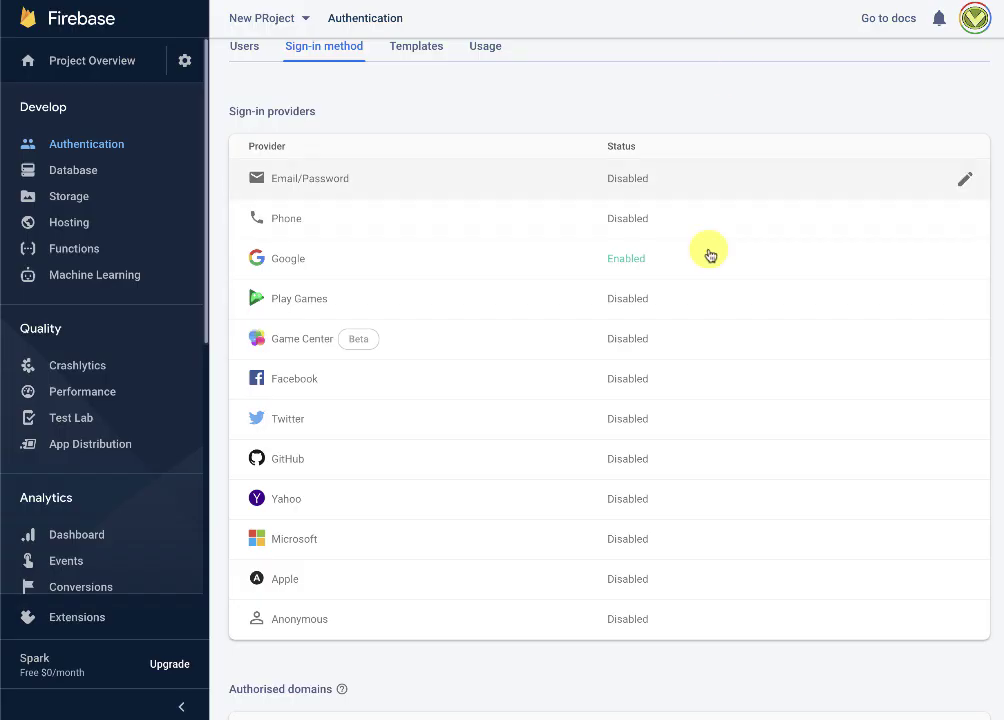
Expand Firebase's Facebook provider settings to see the empty App ID and App secret fields
left_click(565, 388)
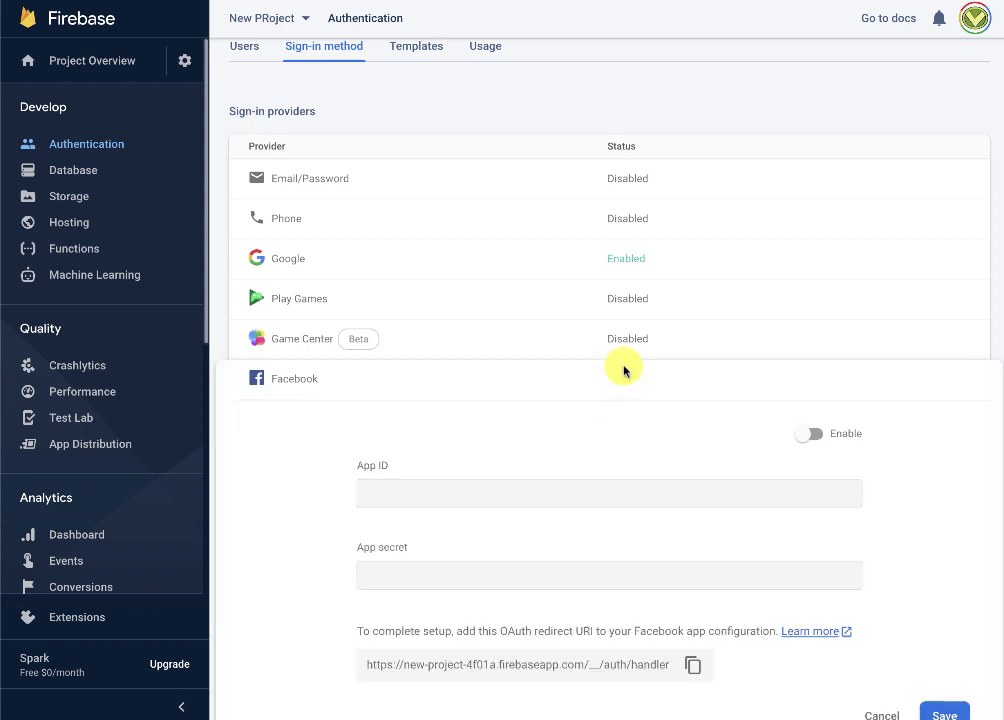
scroll(624, 370, "down", 2)
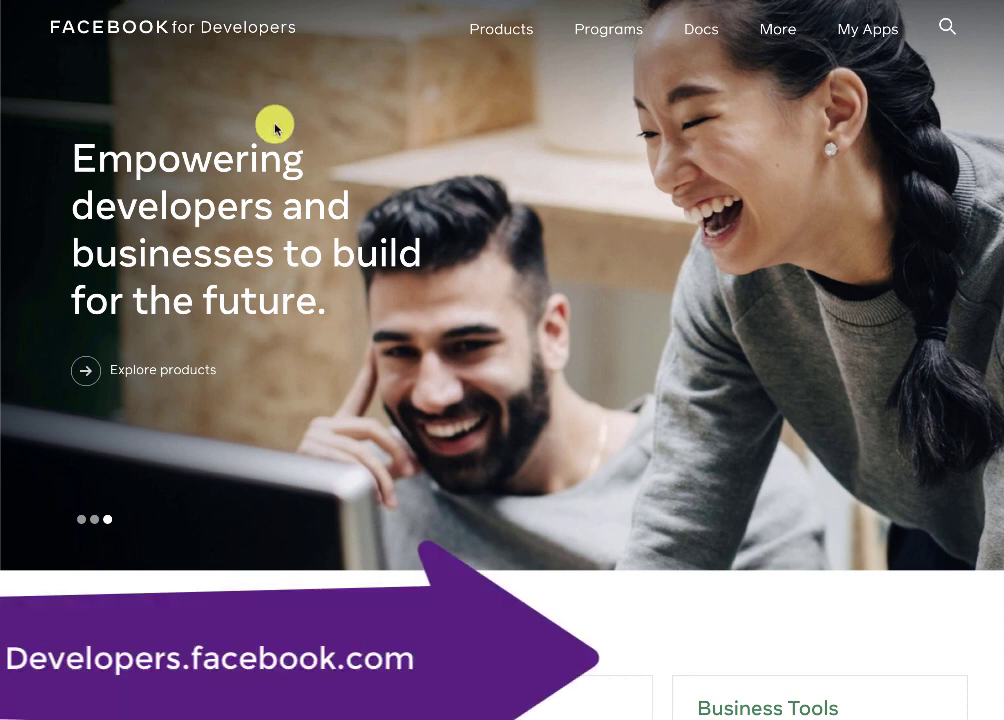
Start a new Facebook app from My Apps and choose the For Everything Else type
left_click(877, 31)
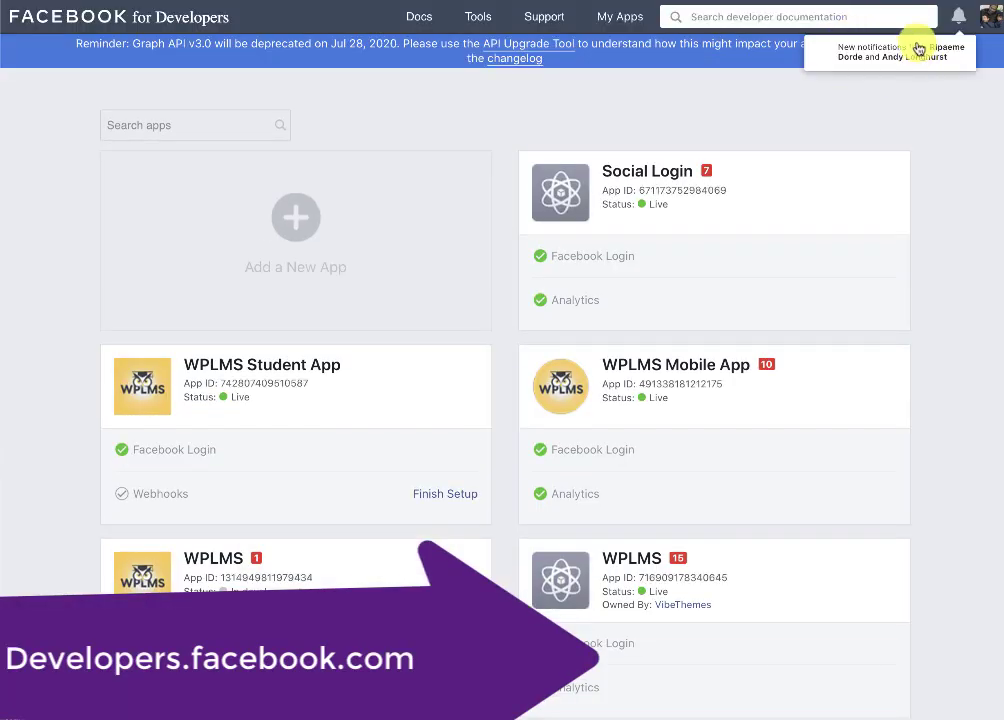
left_click(958, 50)
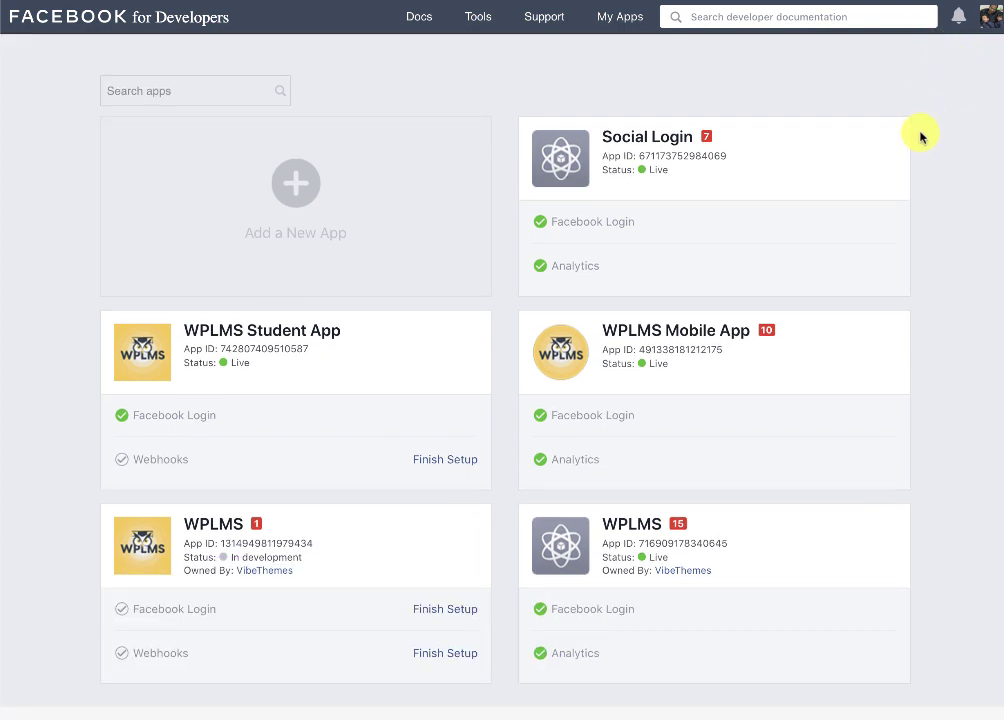
left_click(296, 200)
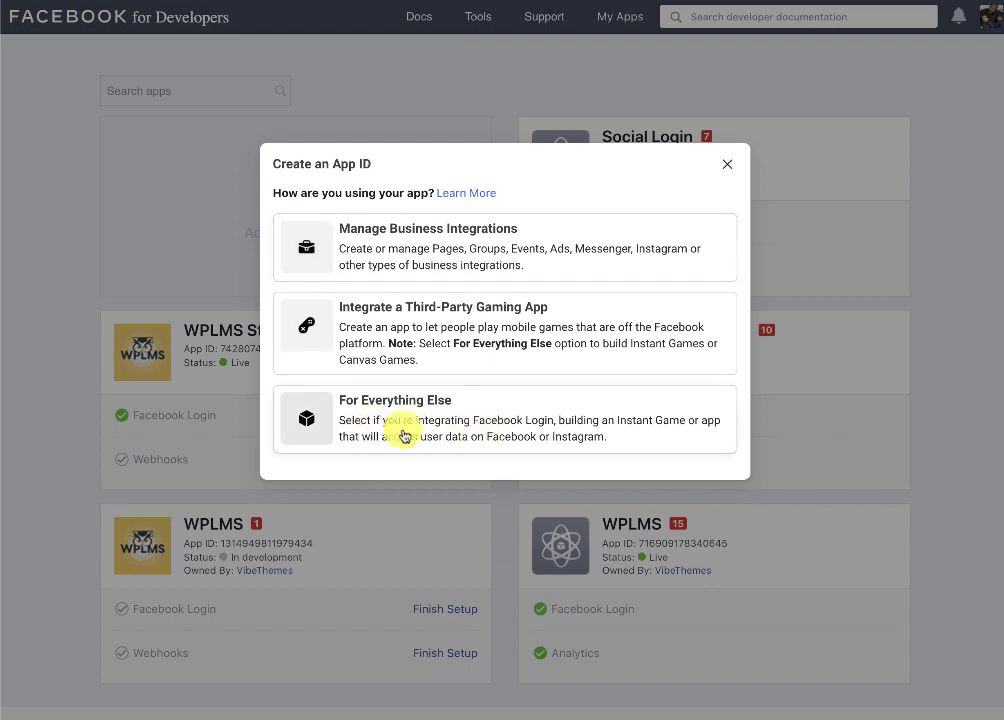
left_click(553, 426)
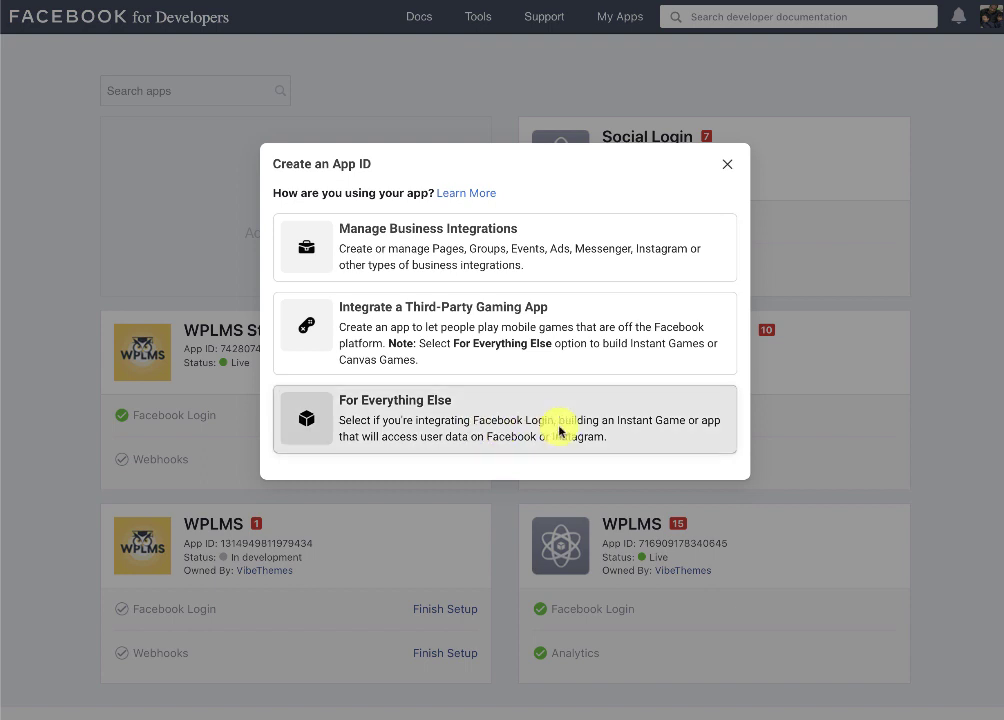
Name the app 'Wplms sample', create the App ID and pass the security check
left_click(347, 233)
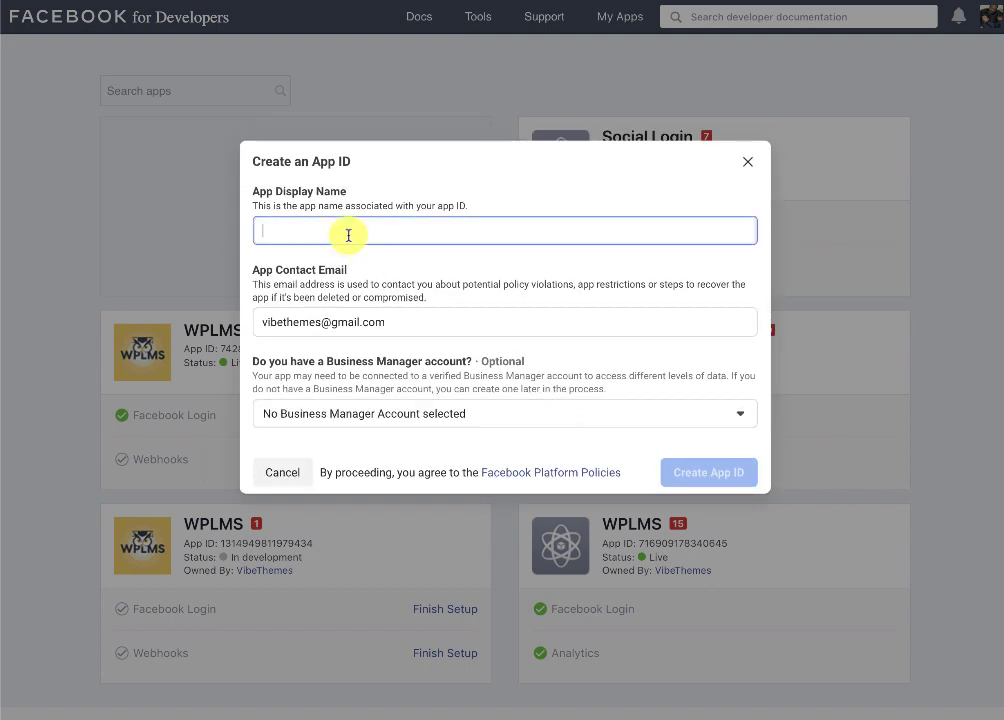
type("Wplms sample")
left_click(724, 413)
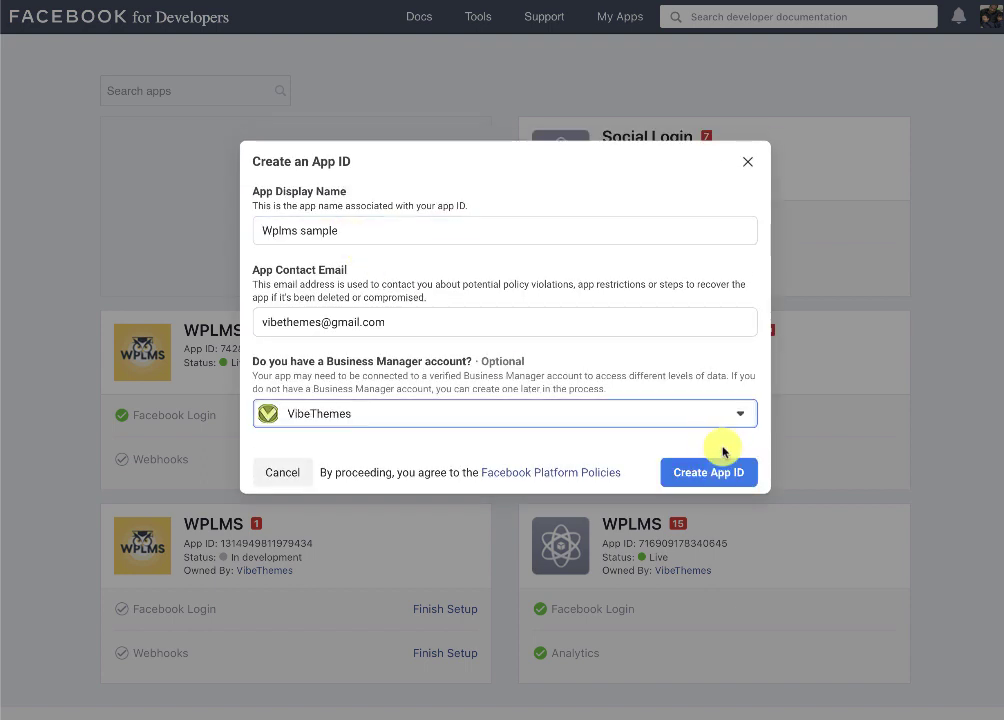
left_click(703, 472)
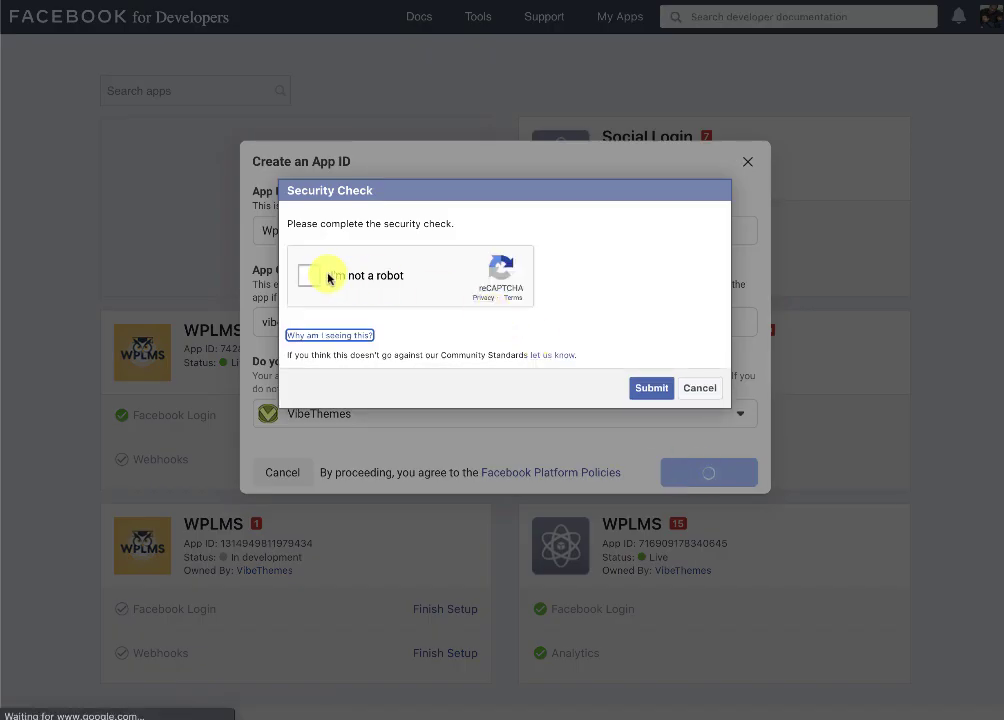
left_click(305, 277)
left_click(651, 390)
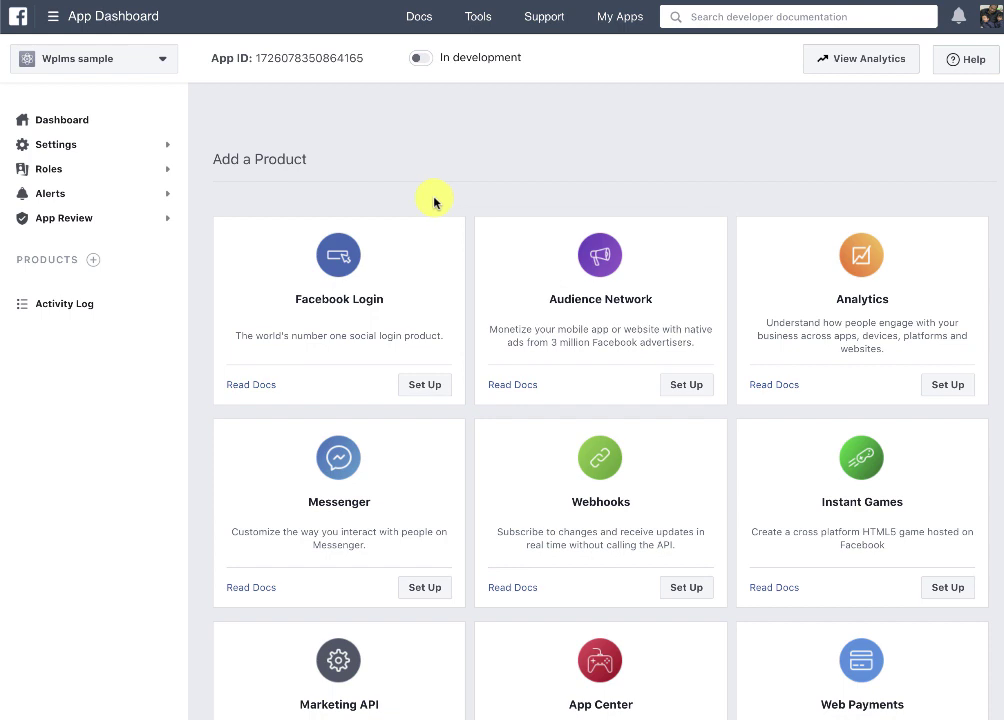
Open the Wplms sample app's Settings > Basic page and reveal its App Secret
left_click(63, 121)
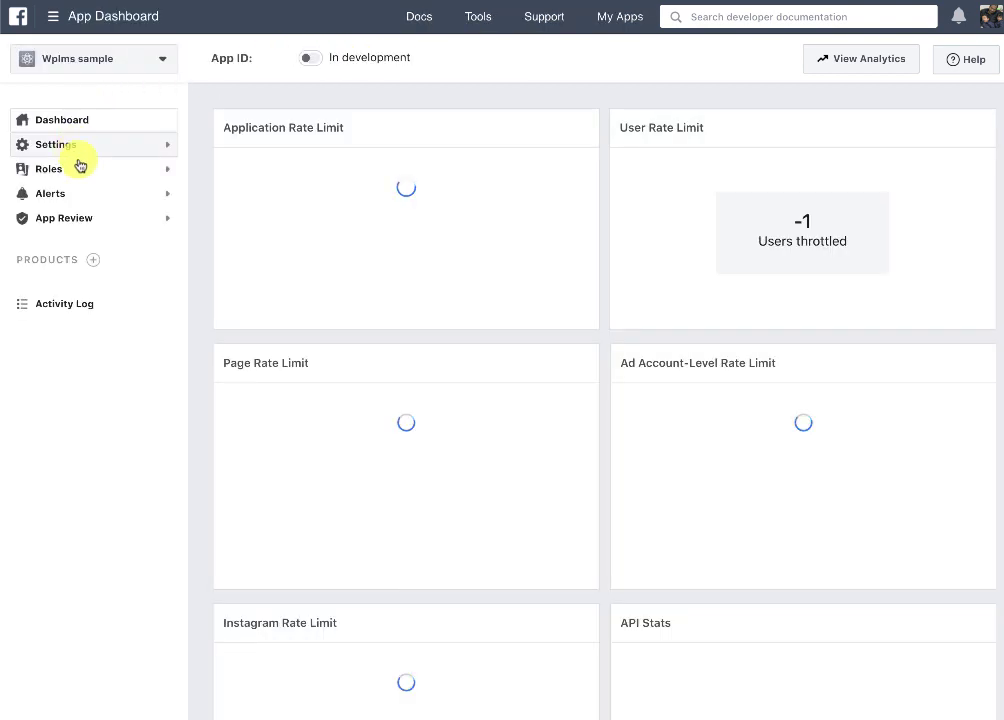
left_click(71, 154)
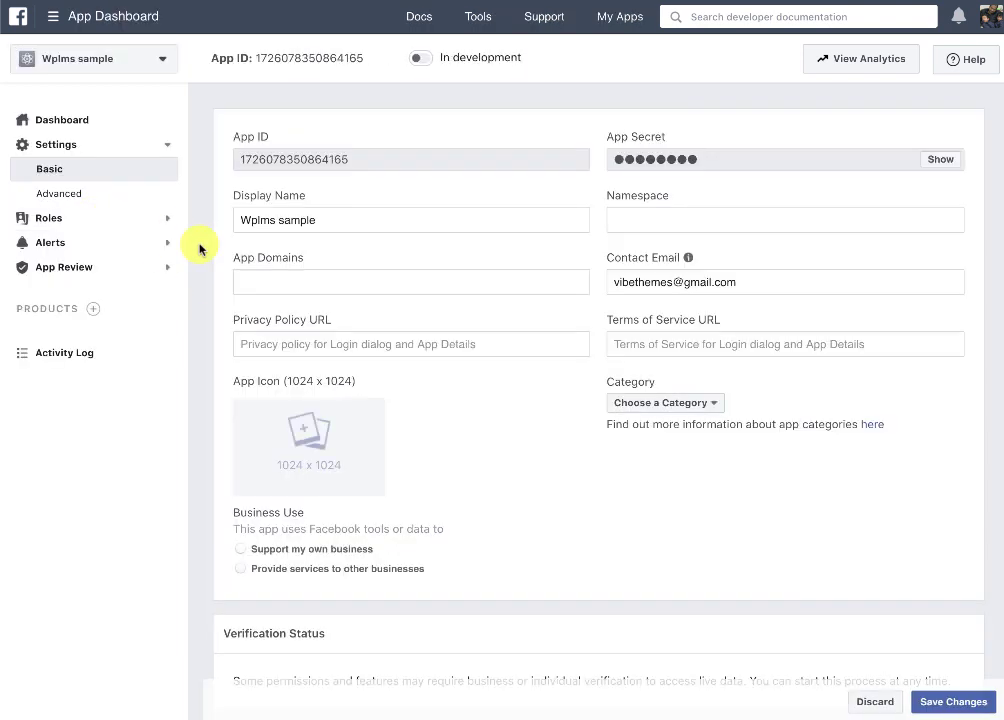
left_click(937, 160)
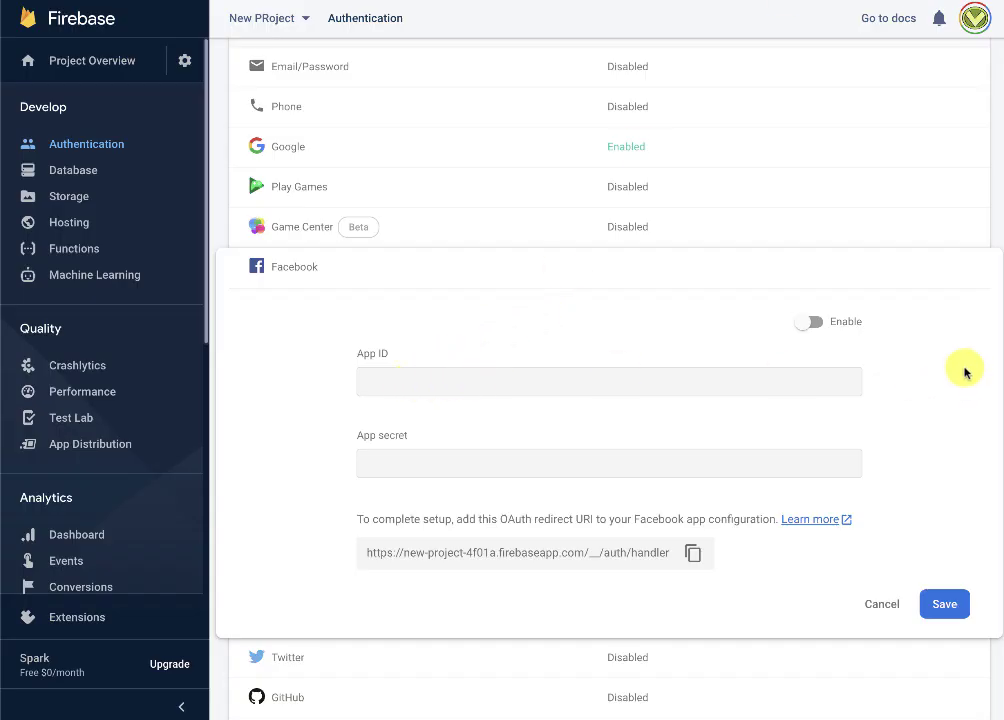
Enable Firebase's Facebook provider with the app's ID and secret pasted, and copy its OAuth redirect URI
left_click(810, 322)
left_click(496, 383)
key("ctrl+v")
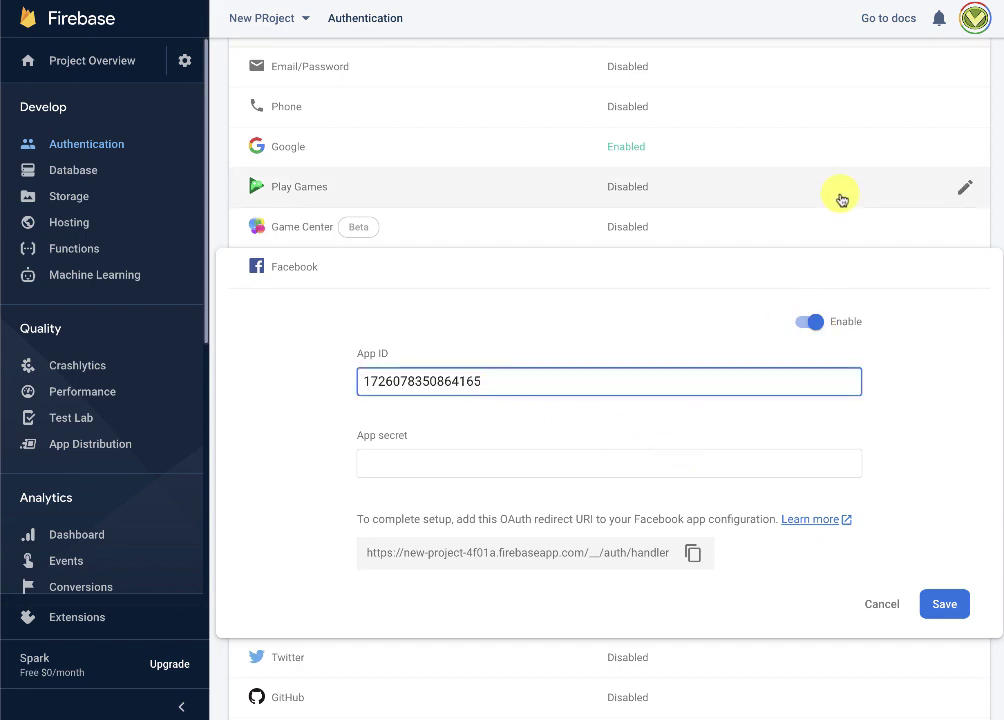
left_click(830, 8)
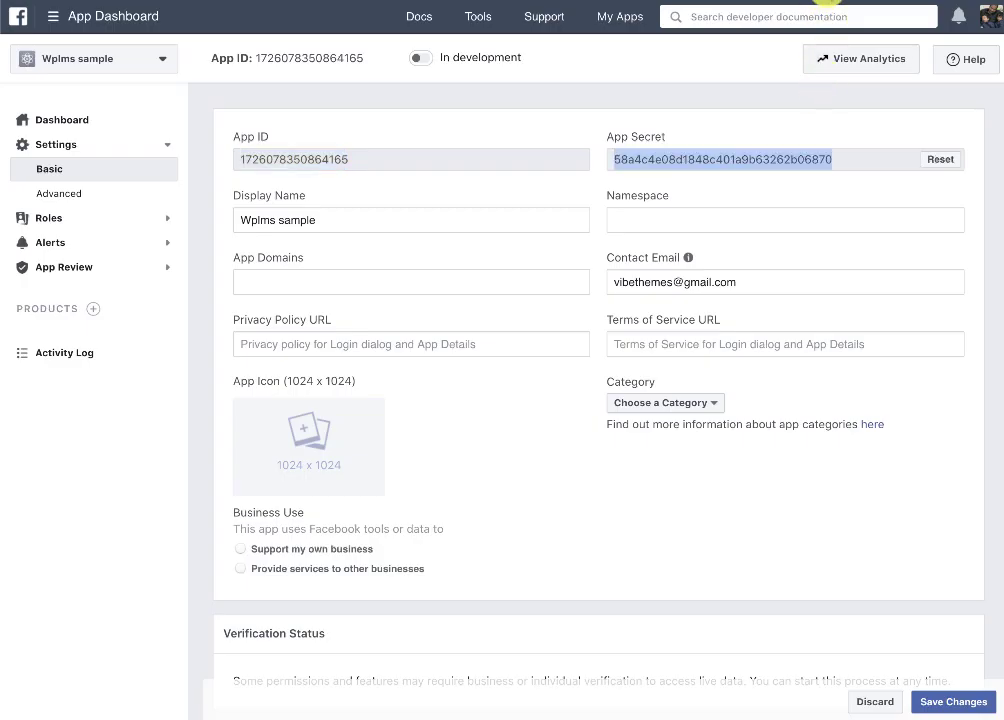
key("alt+Tab")
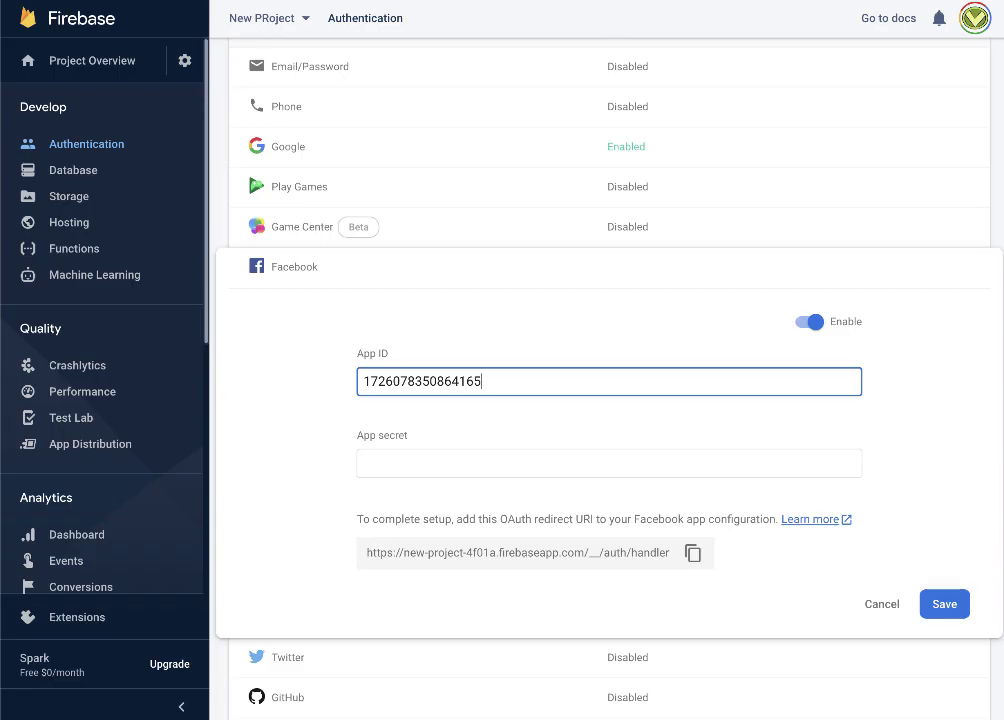
left_click(450, 467)
key("ctrl+v")
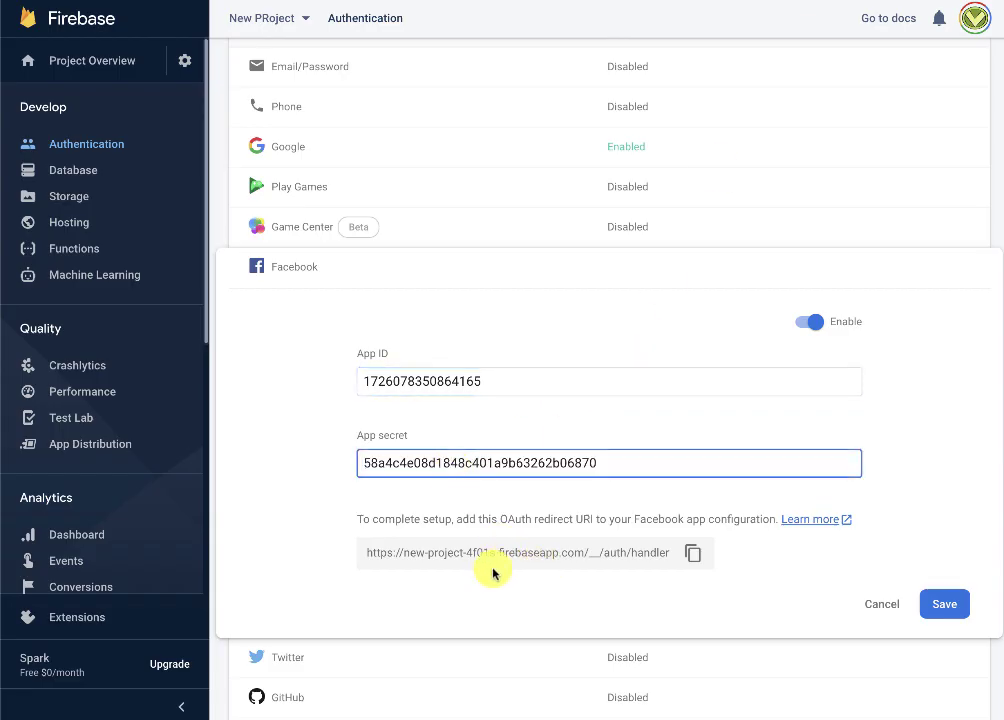
left_click(690, 554)
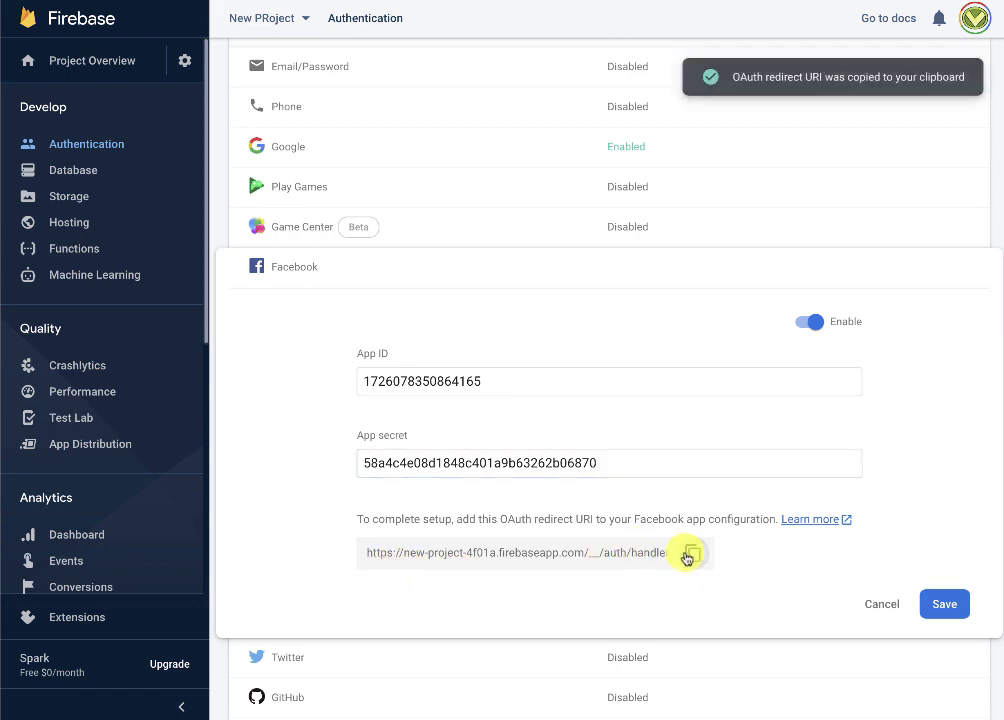
key("alt+Tab")
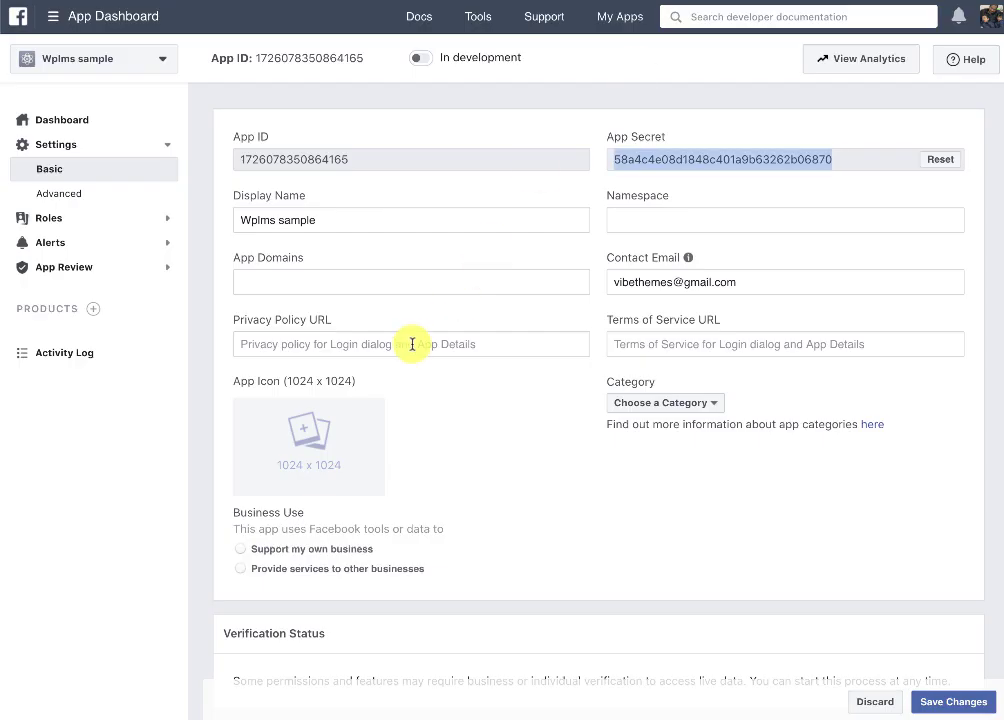
Add localhost to the Wplms sample app's App Domains from the 'loca' suggestion
left_click(276, 283)
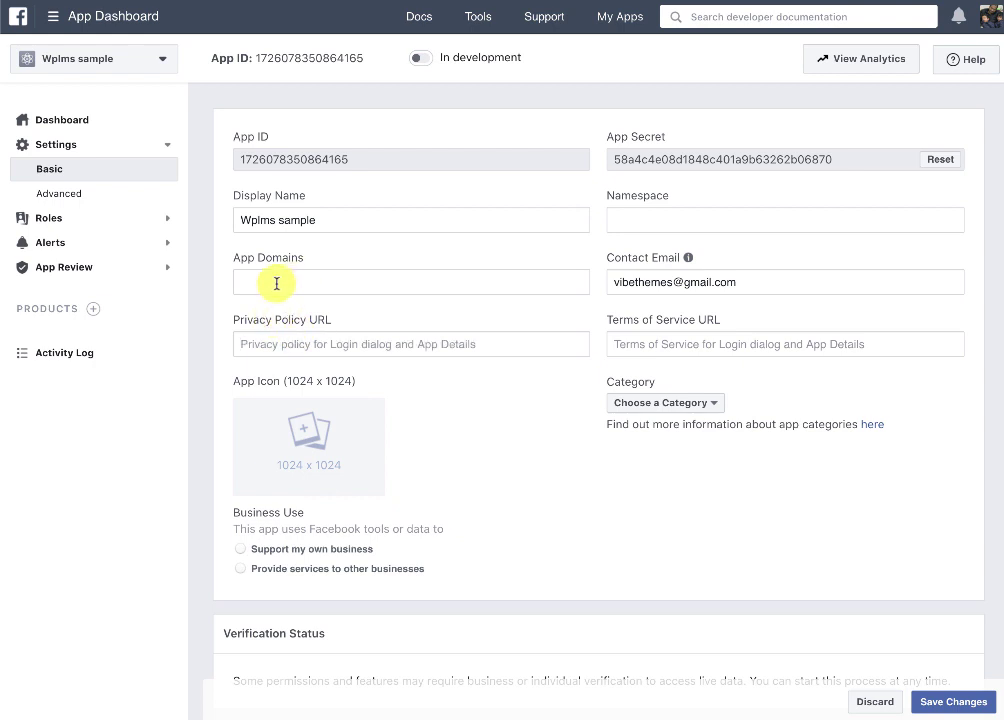
type("localhost")
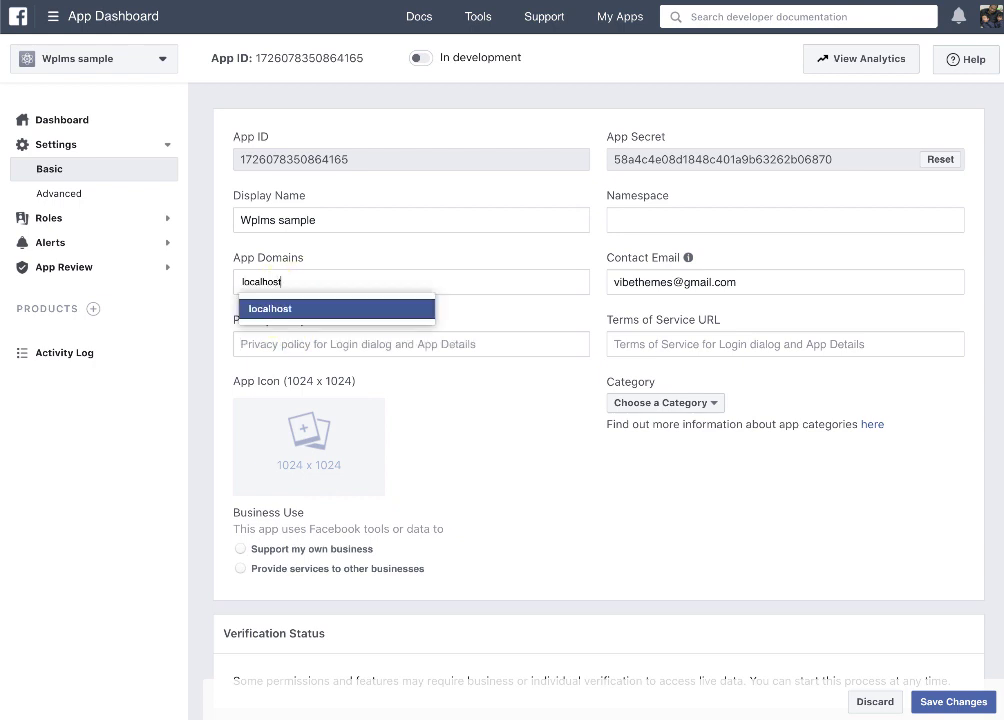
left_click(285, 306)
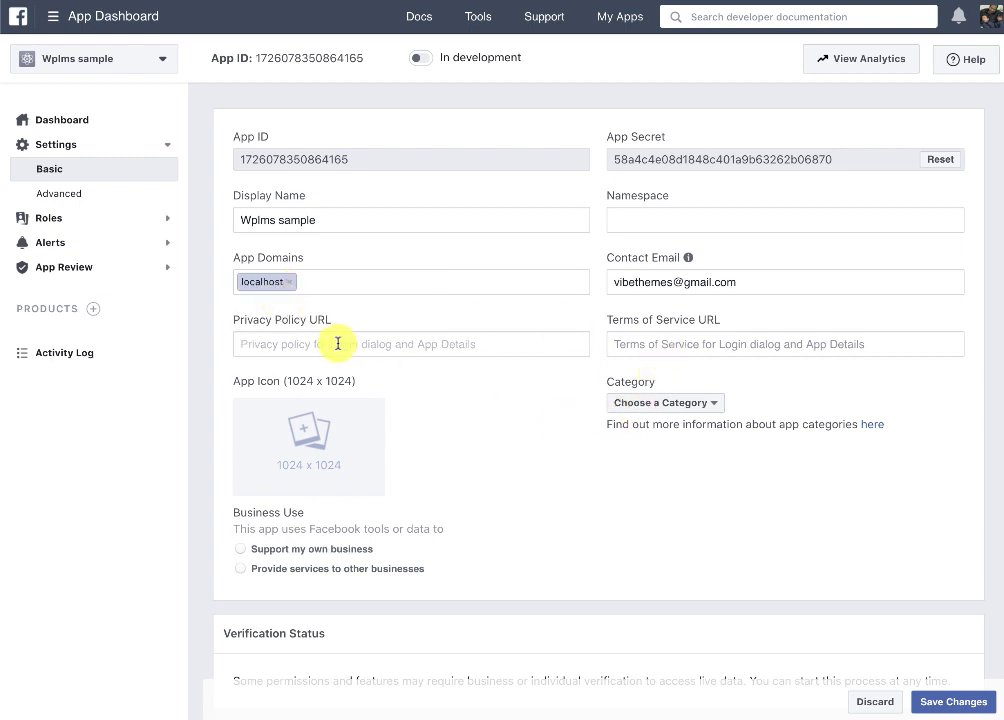
left_click(654, 340)
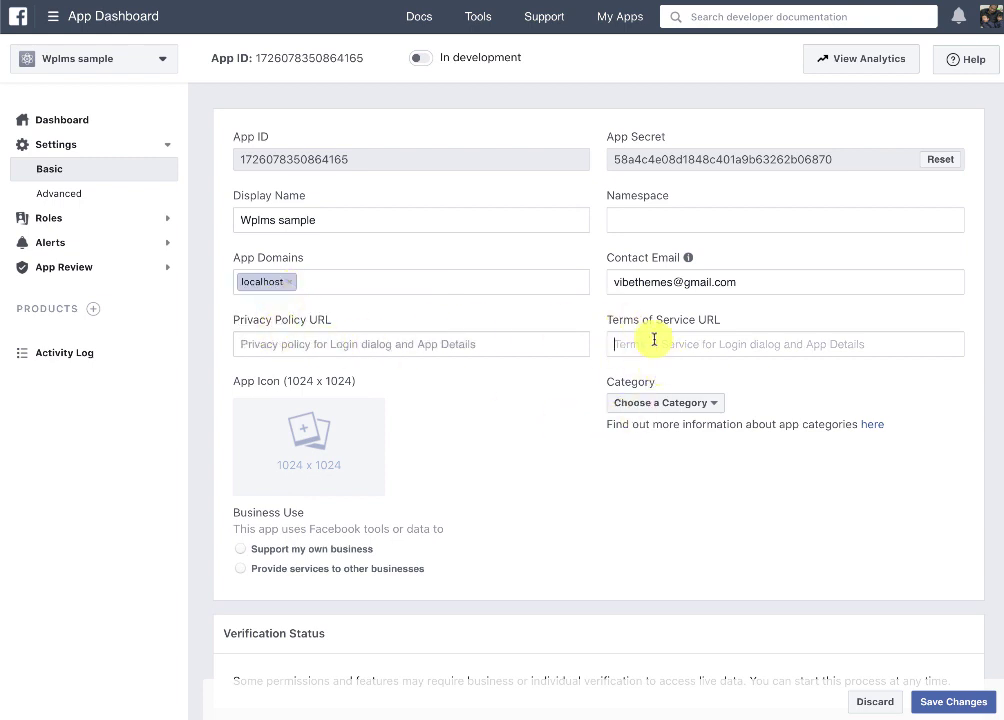
scroll(654, 340, "down", 3)
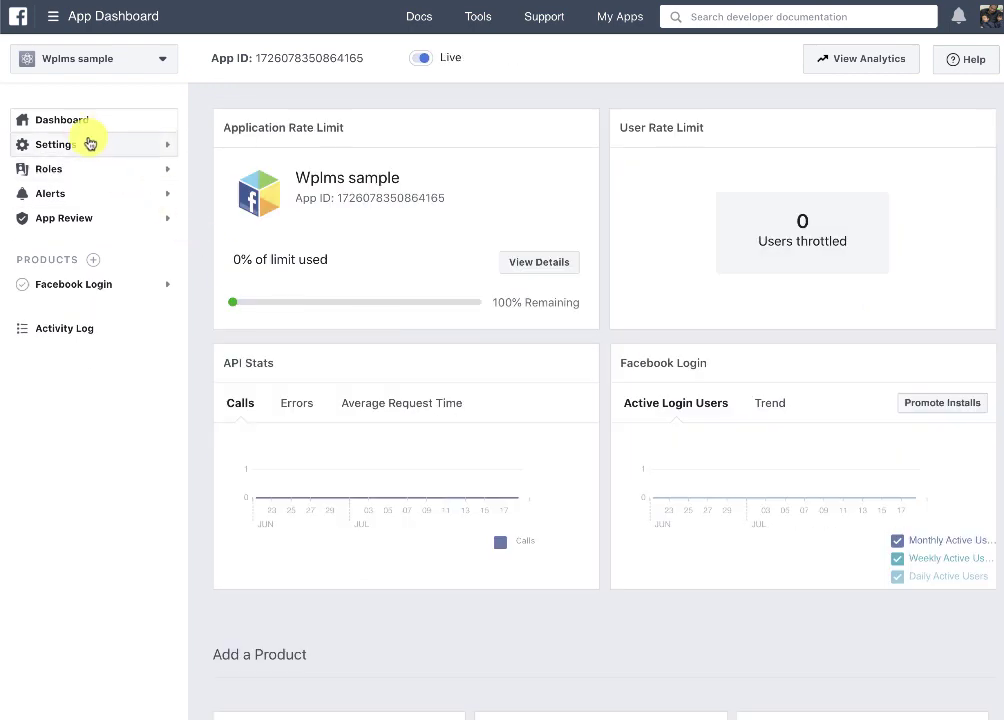
From the app dashboard, open Facebook Login settings and locate the Valid OAuth Redirect URIs field
left_click(64, 119)
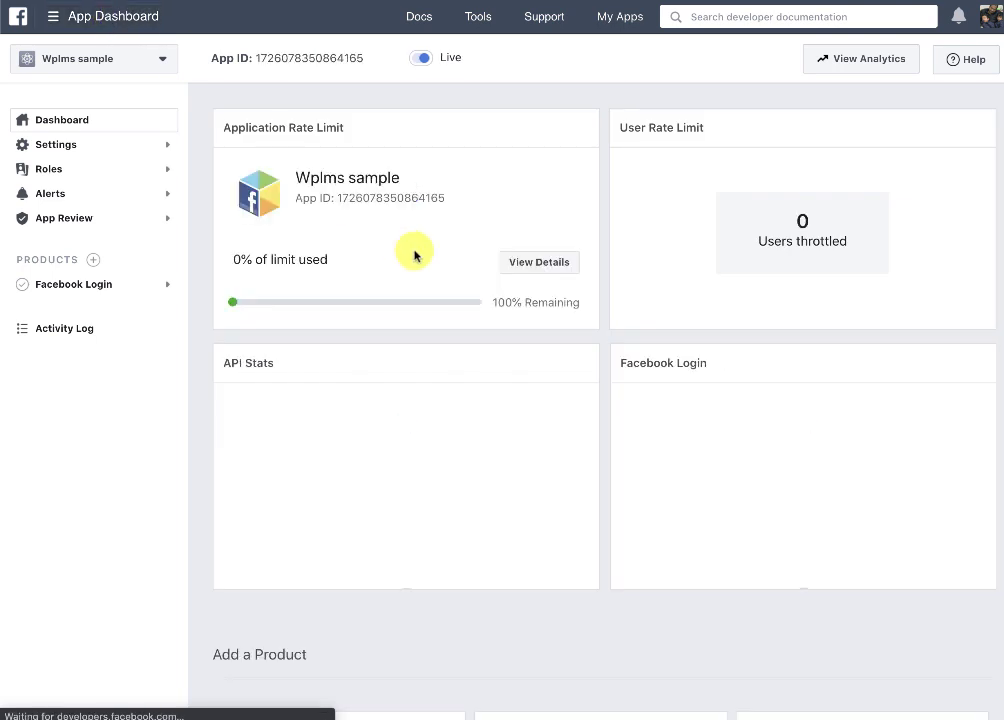
scroll(414, 253, "down", 3)
scroll(414, 255, "down", 1)
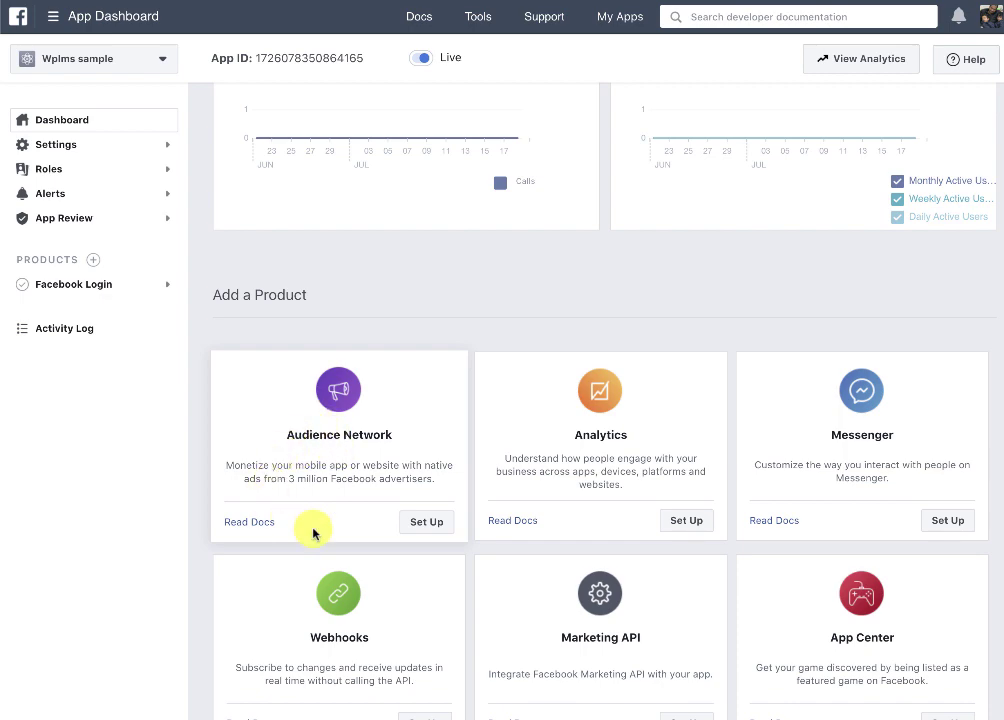
scroll(427, 535, "down", 10)
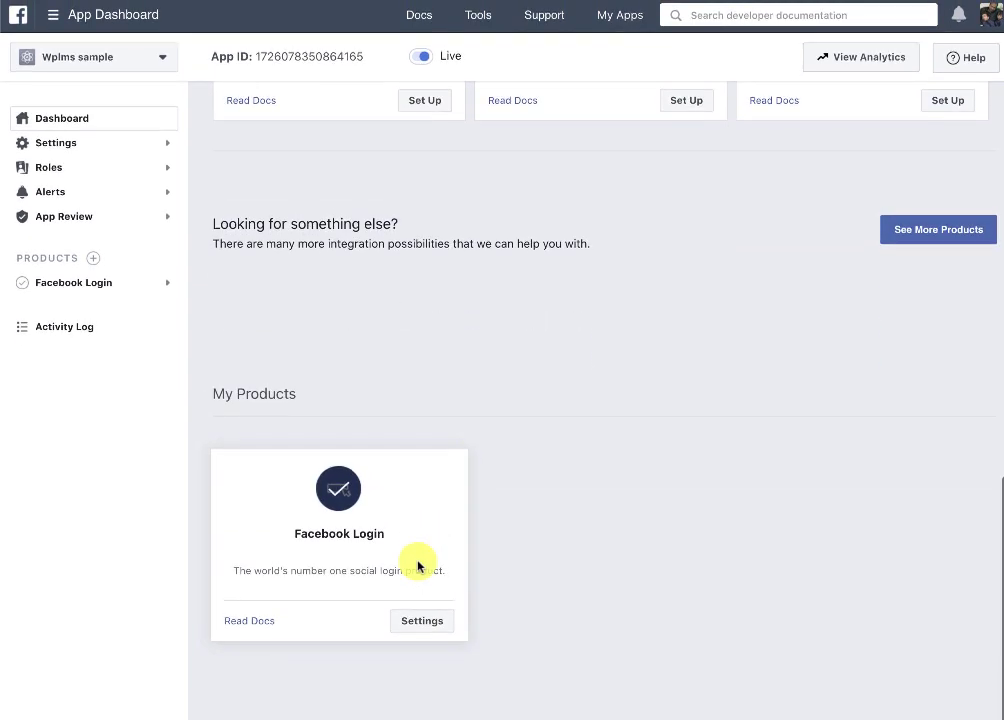
left_click(414, 626)
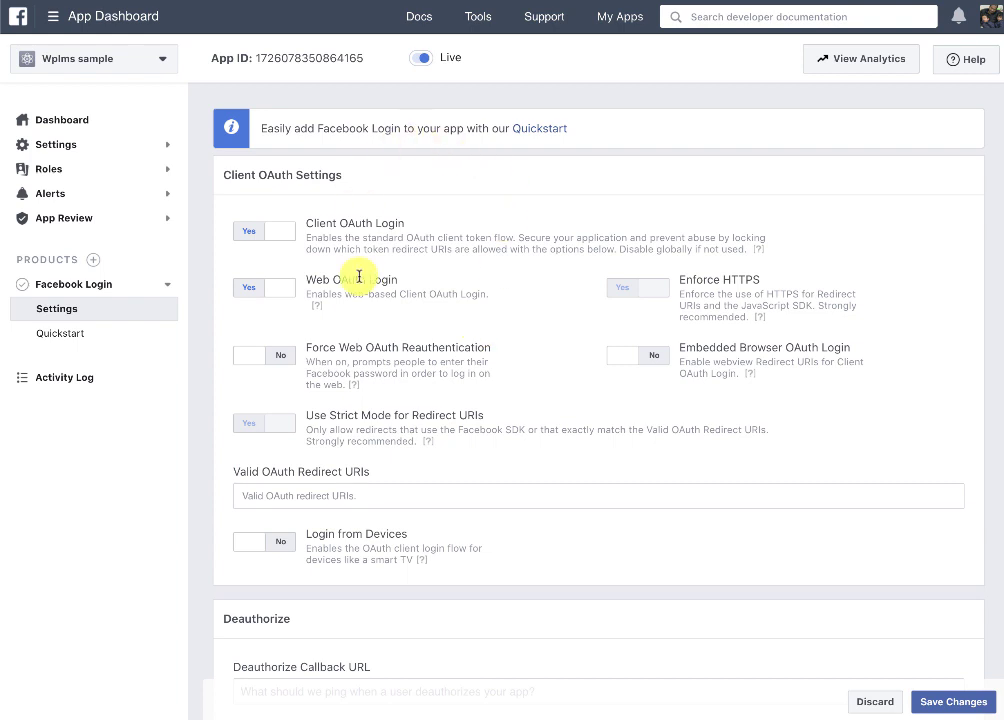
scroll(253, 433, "down", 2)
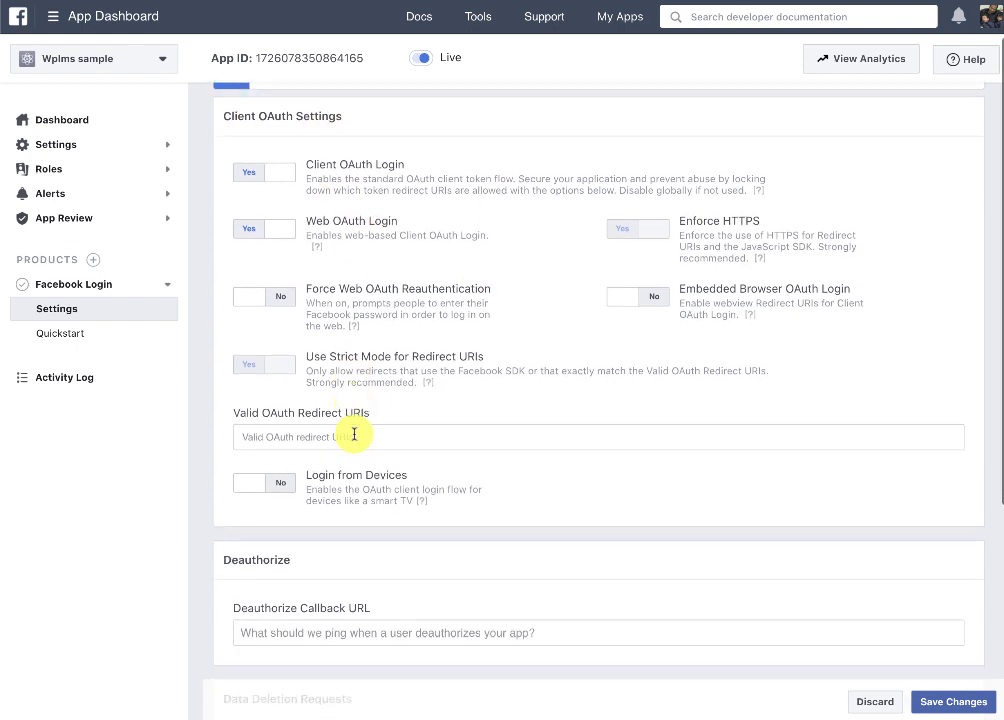
left_click_drag(238, 378, 371, 380)
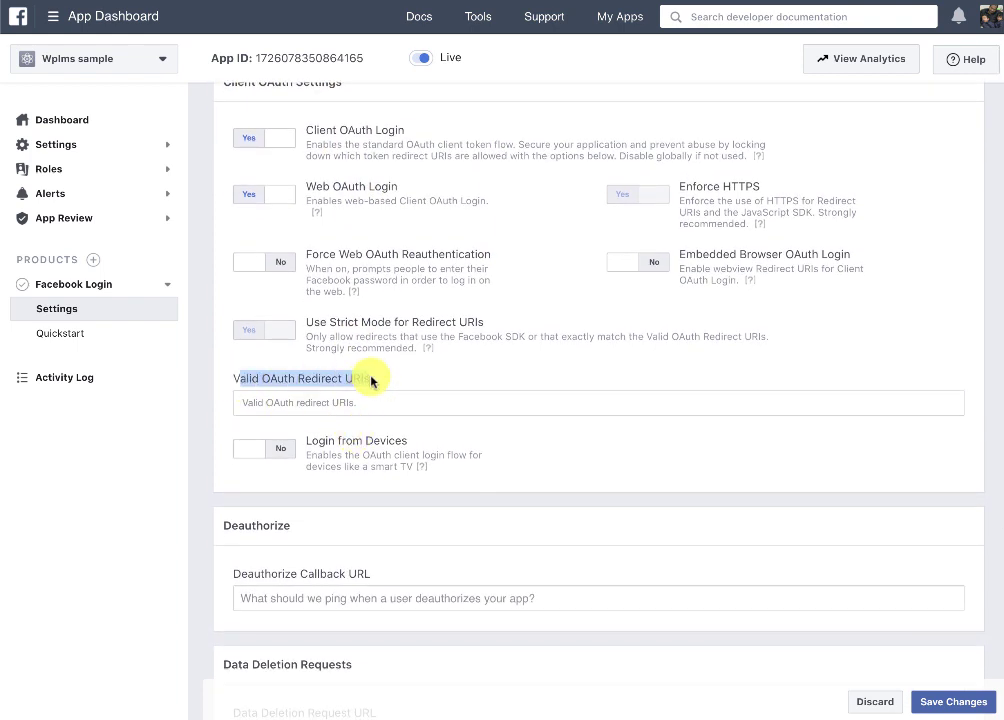
scroll(370, 439, "down", 1)
scroll(376, 381, "up", 1)
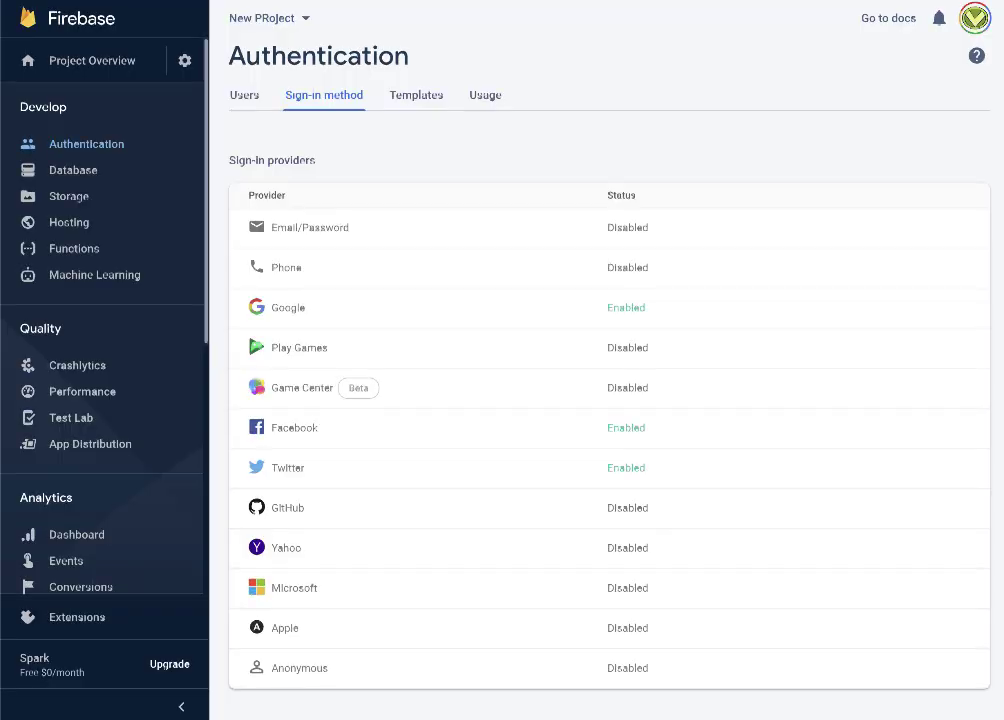
Expand the Facebook row in Firebase's sign-in providers and copy its OAuth redirect URI
left_click(336, 435)
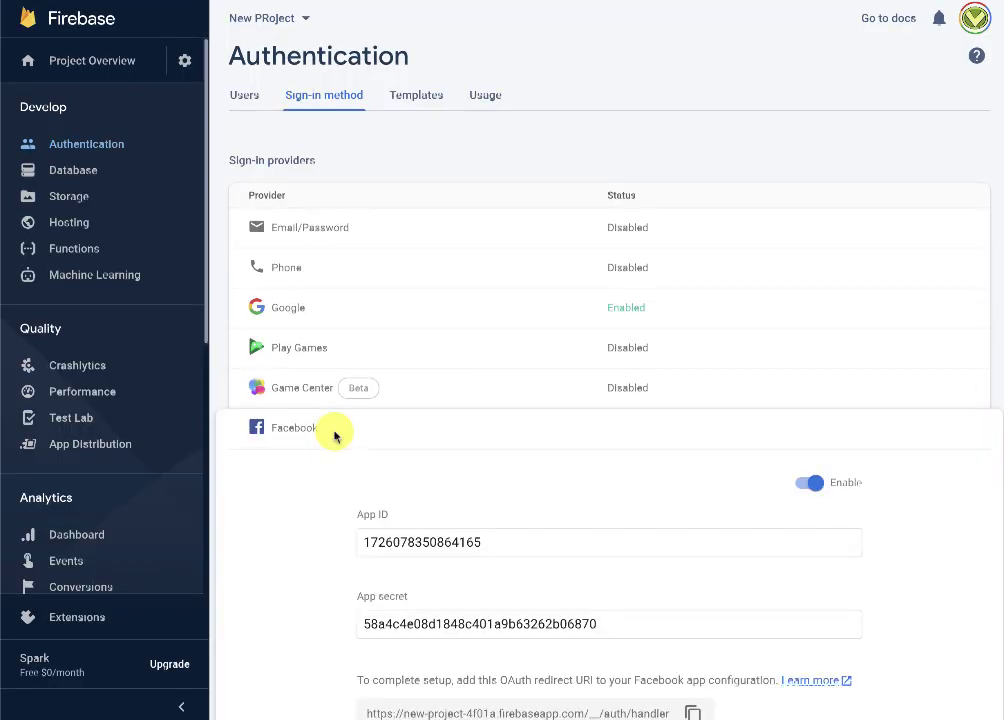
scroll(600, 554, "down", 2)
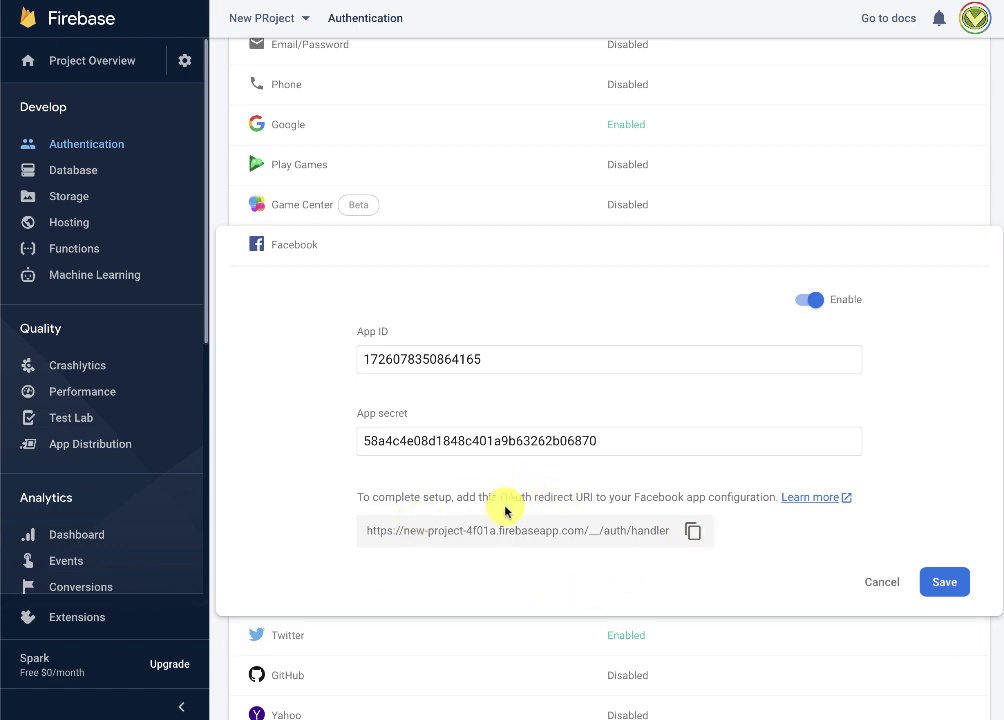
left_click(694, 535)
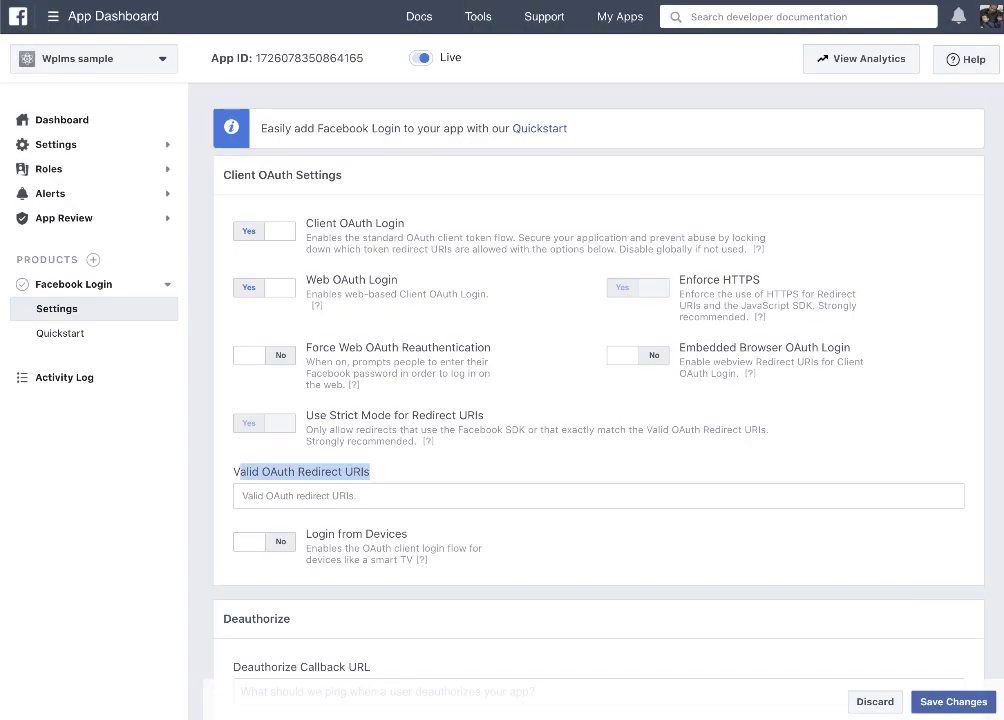
Paste the Firebase redirect URI into Valid OAuth Redirect URIs and save the Facebook Login settings
left_click(594, 496)
key("ctrl+v")
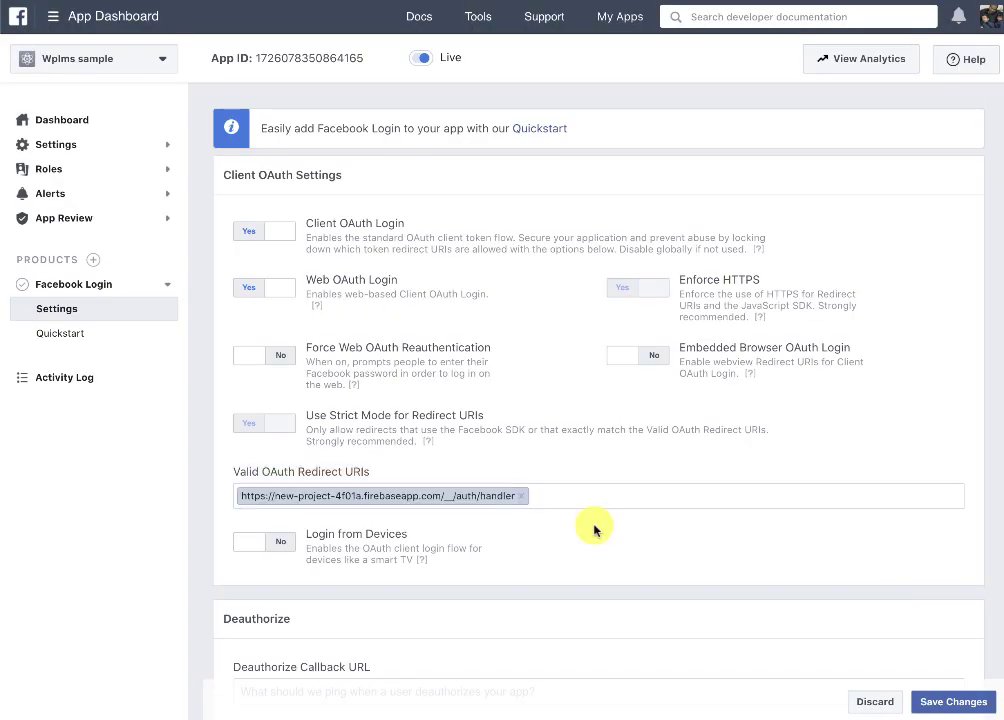
left_click(945, 703)
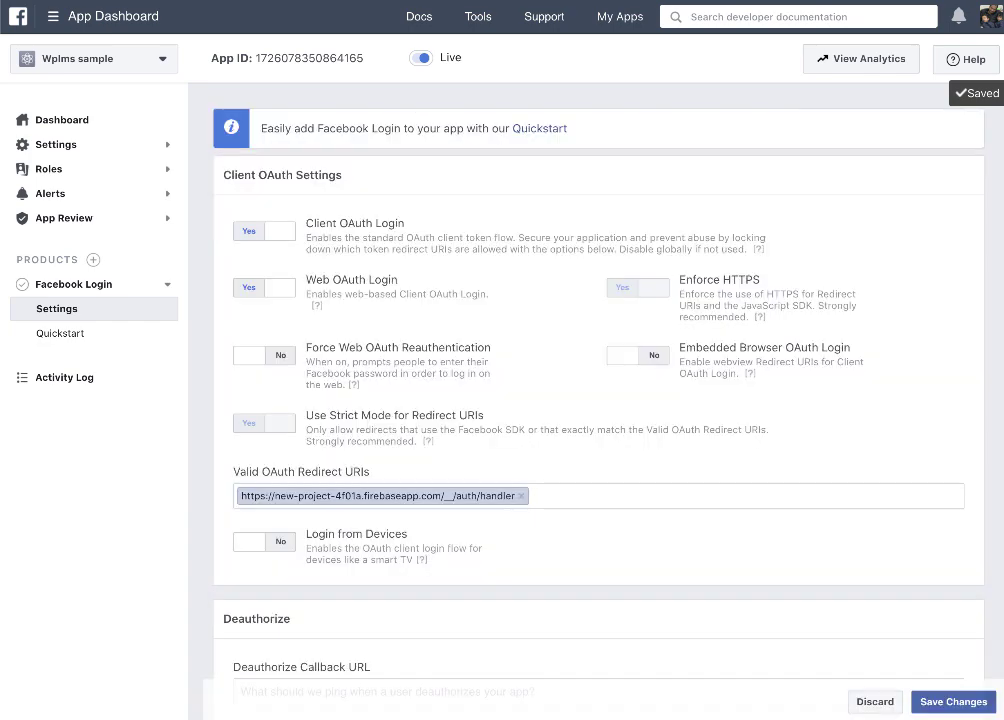
Save the Facebook provider in Firebase, then switch on the Twitter provider
left_click(932, 608)
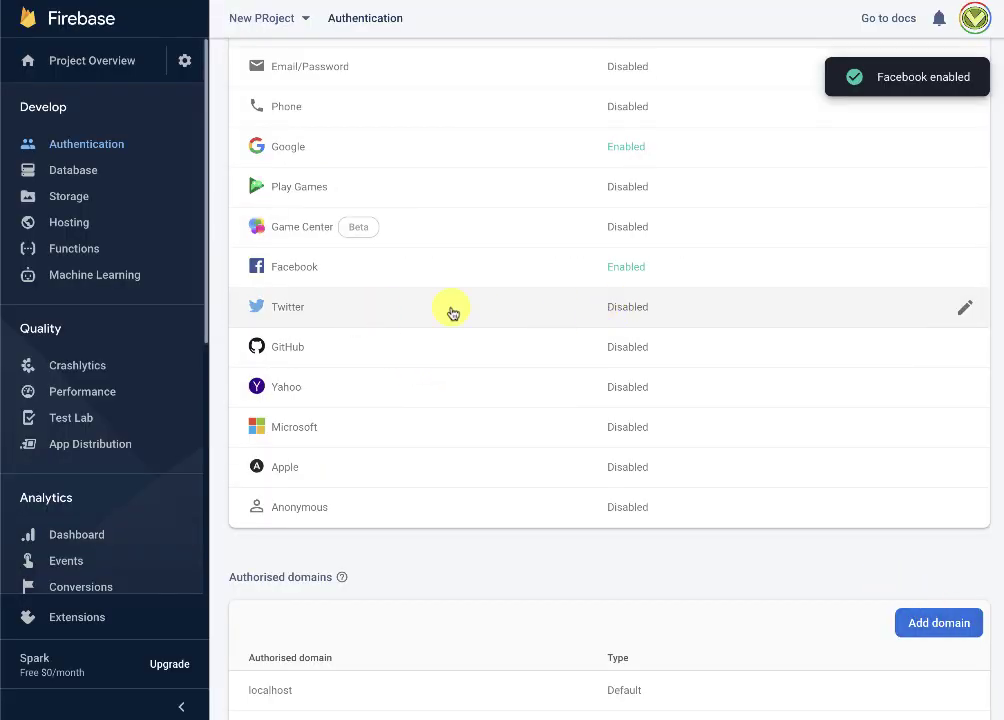
left_click(451, 312)
left_click(809, 361)
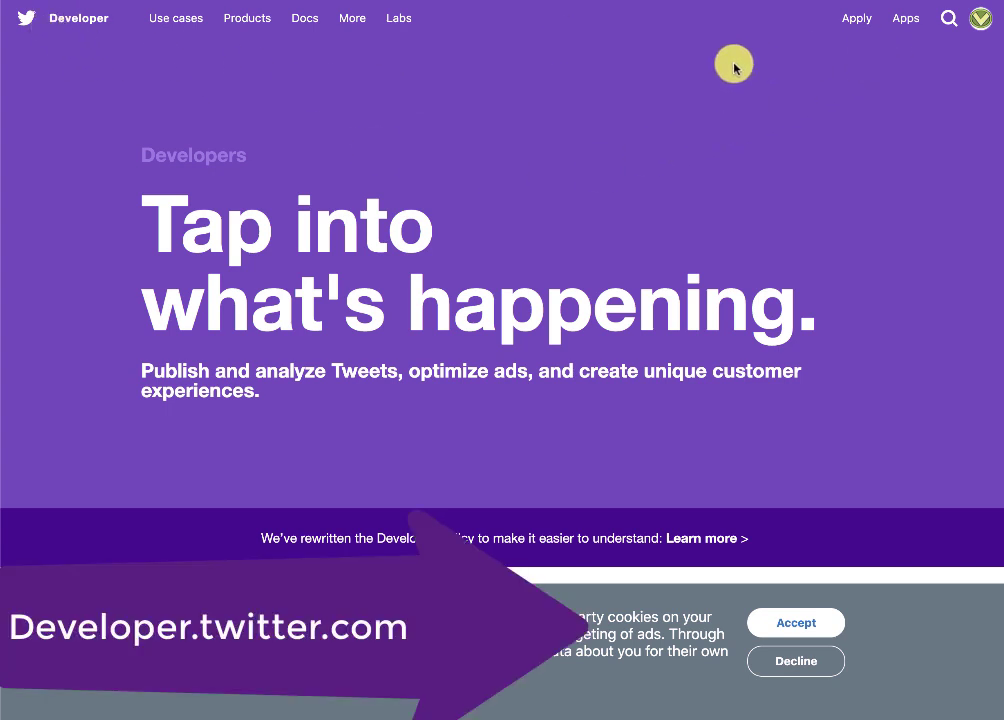
Go to Twitter Developer's Apps list, dismiss the developer-account notice, and open WPLMS Twitter's details
left_click(903, 22)
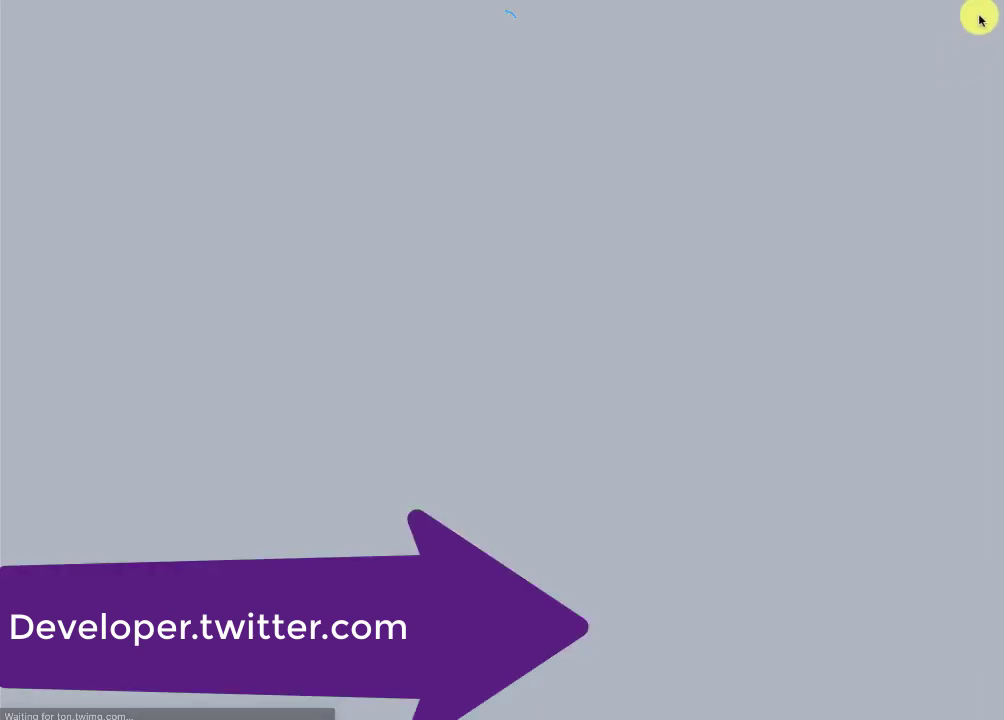
left_click(975, 30)
left_click(778, 226)
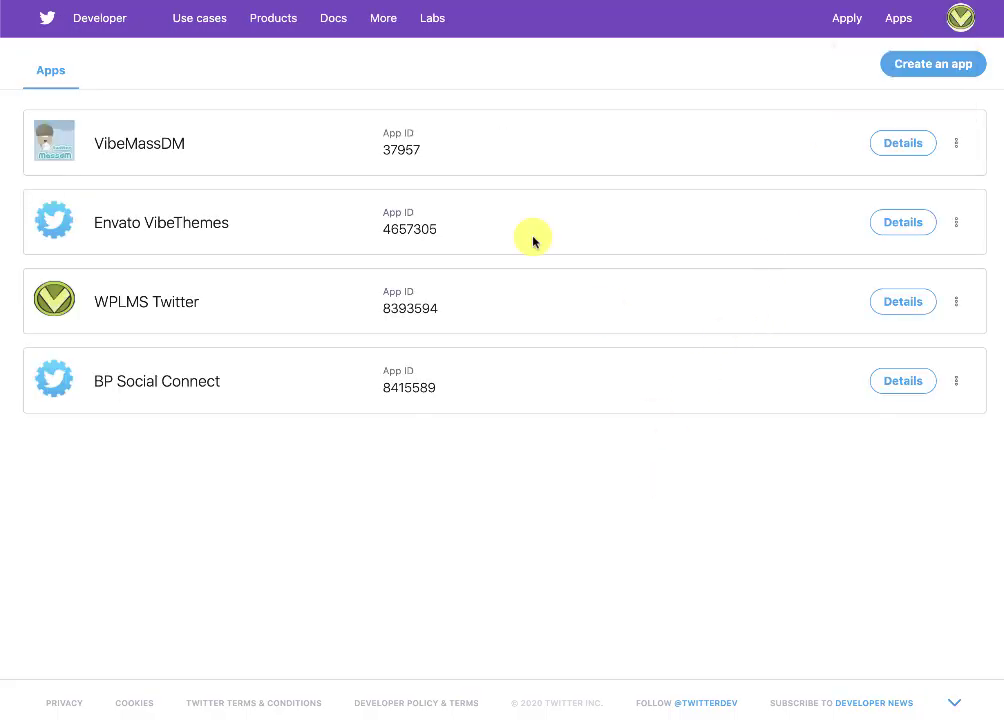
left_click(920, 70)
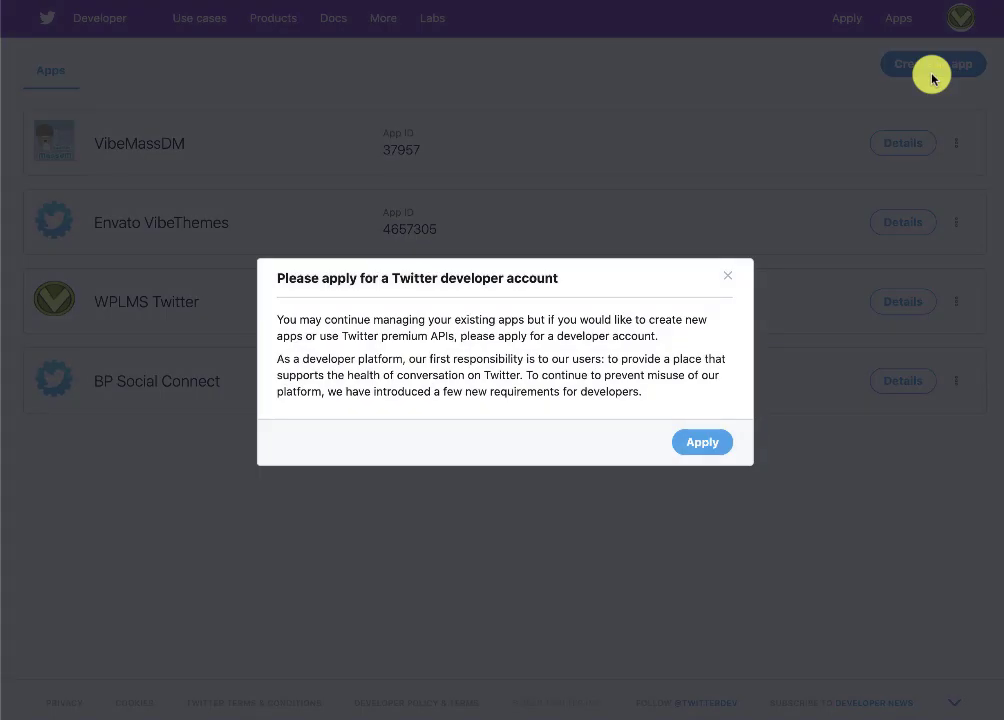
left_click(697, 441)
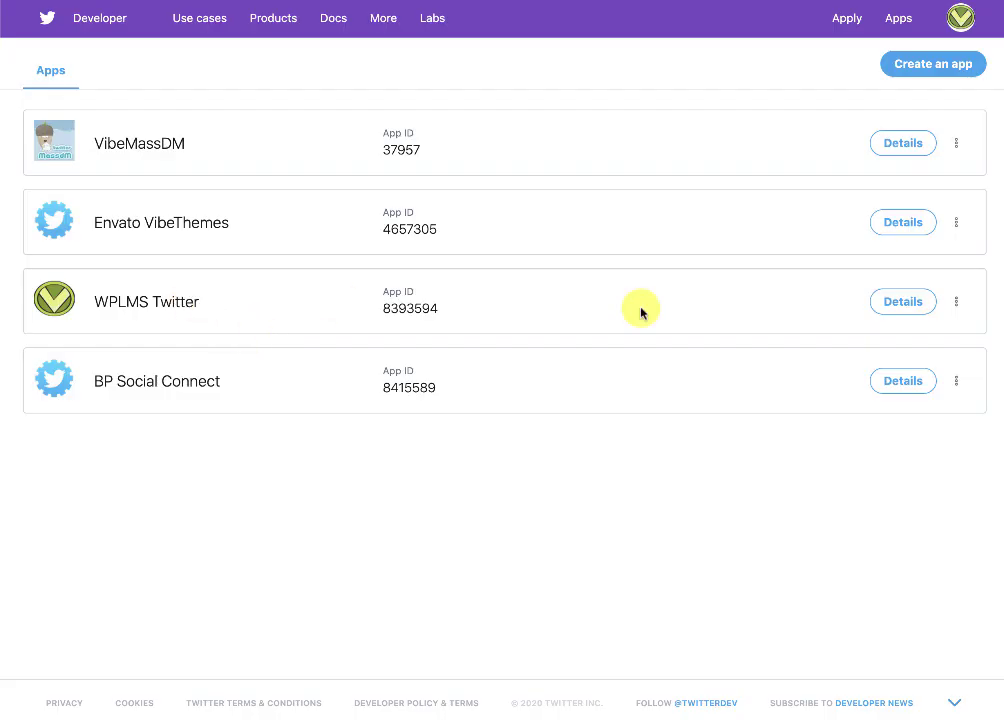
left_click(895, 300)
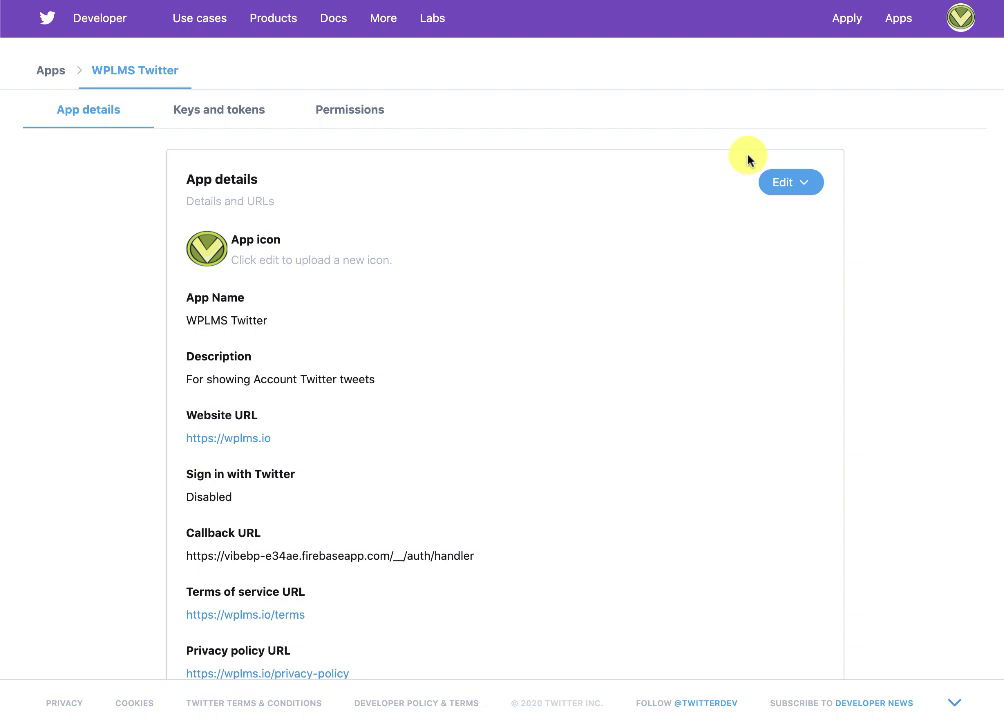
Edit the WPLMS Twitter app details to enable Sign in with Twitter and save
scroll(668, 253, "down", 3)
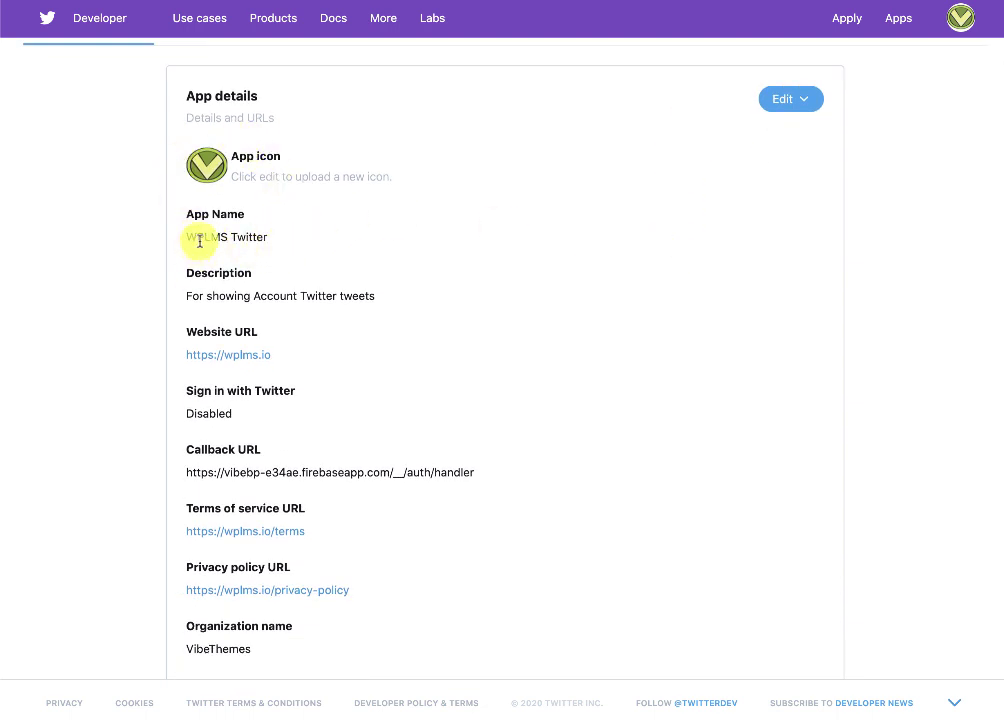
left_click_drag(199, 240, 253, 240)
left_click_drag(195, 296, 426, 329)
left_click(427, 332)
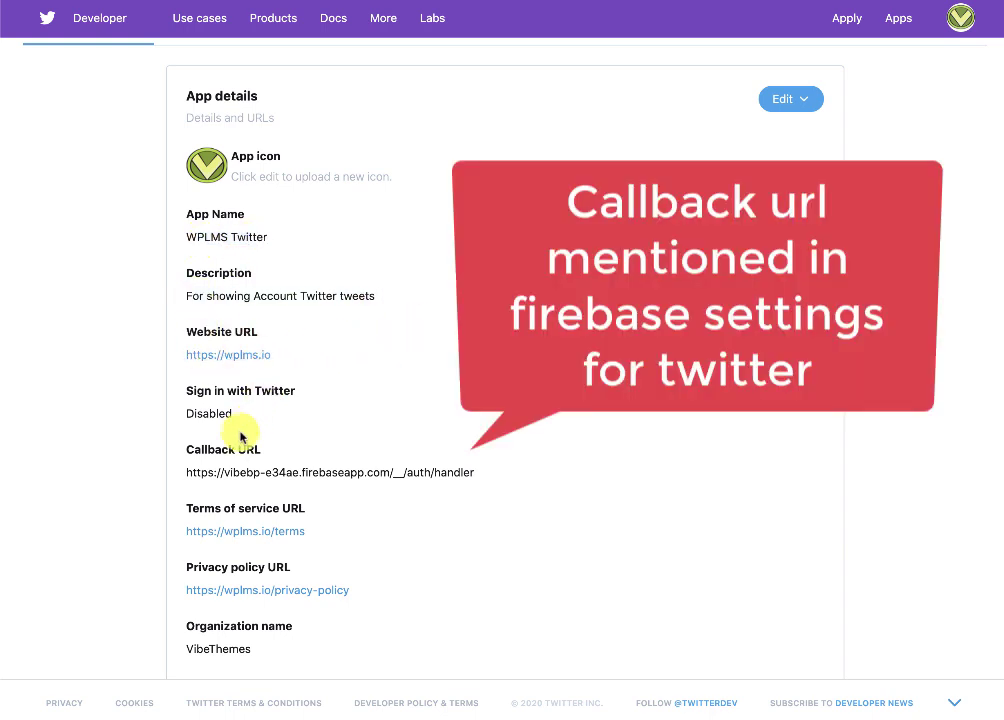
left_click(790, 99)
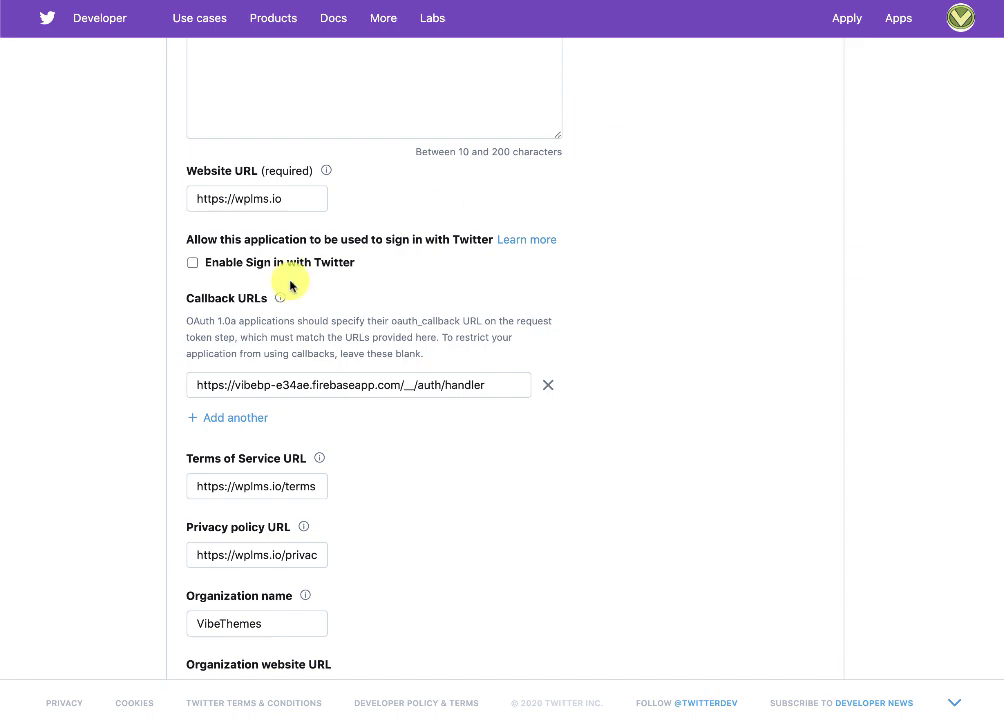
scroll(290, 285, "up", 3)
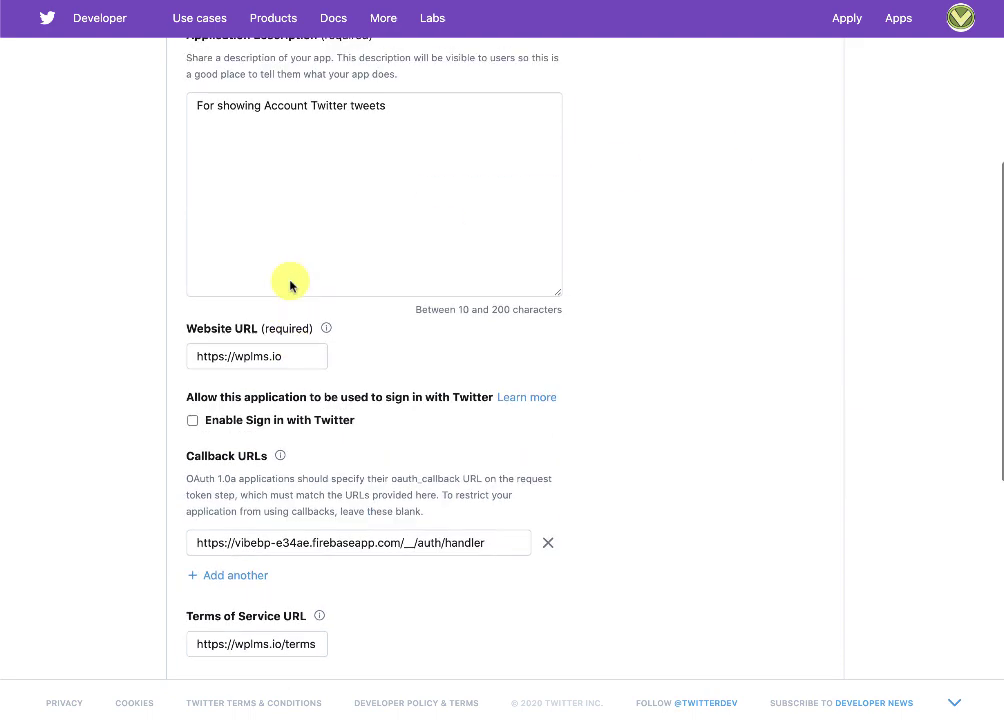
left_click(193, 420)
scroll(513, 448, "down", 5)
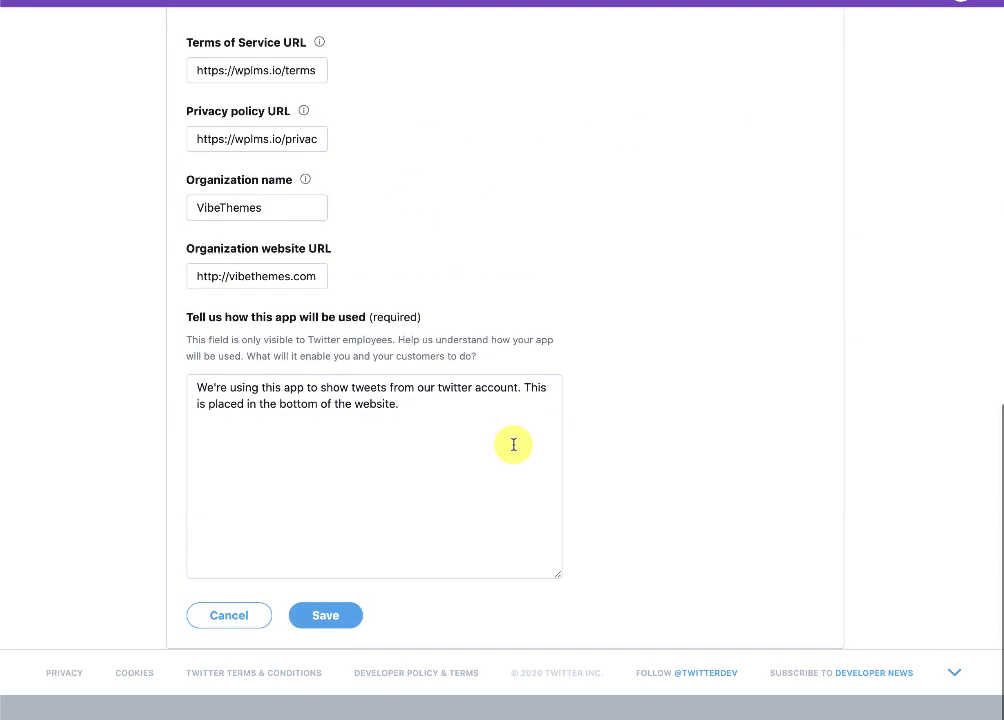
left_click(331, 647)
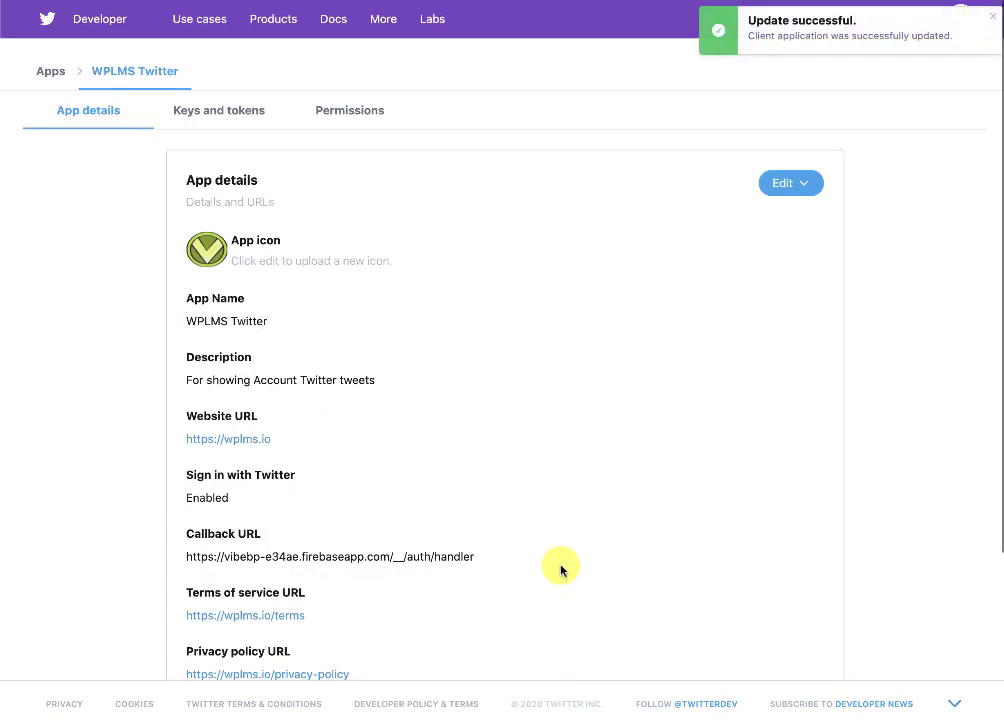
Copy the API key and API secret key from the app's Keys and tokens page
left_click(222, 108)
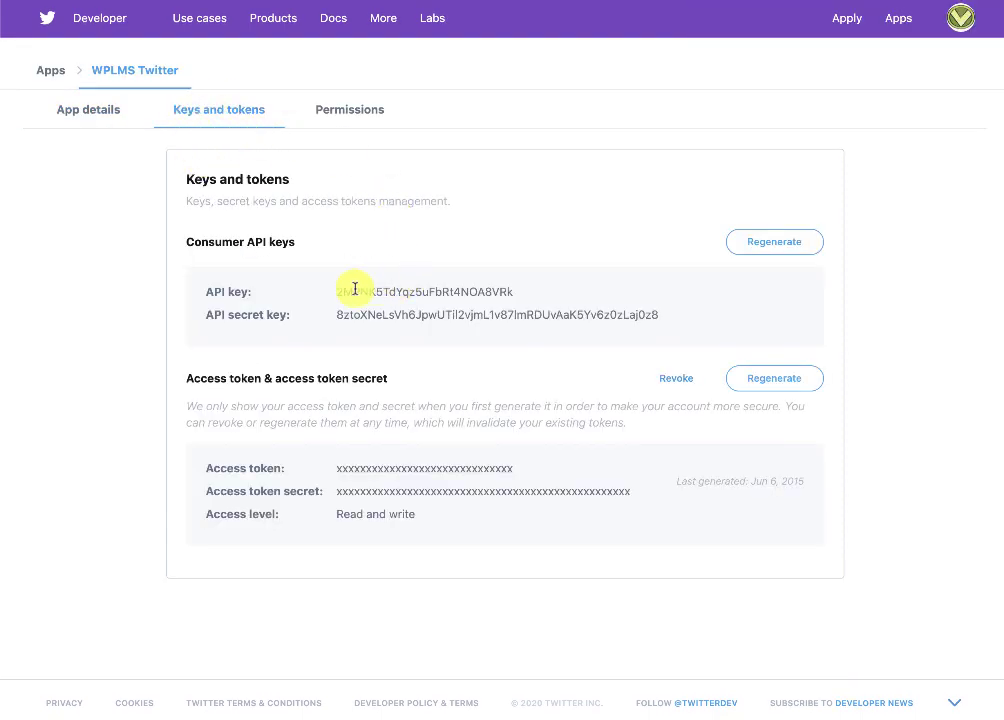
left_click_drag(339, 291, 567, 297)
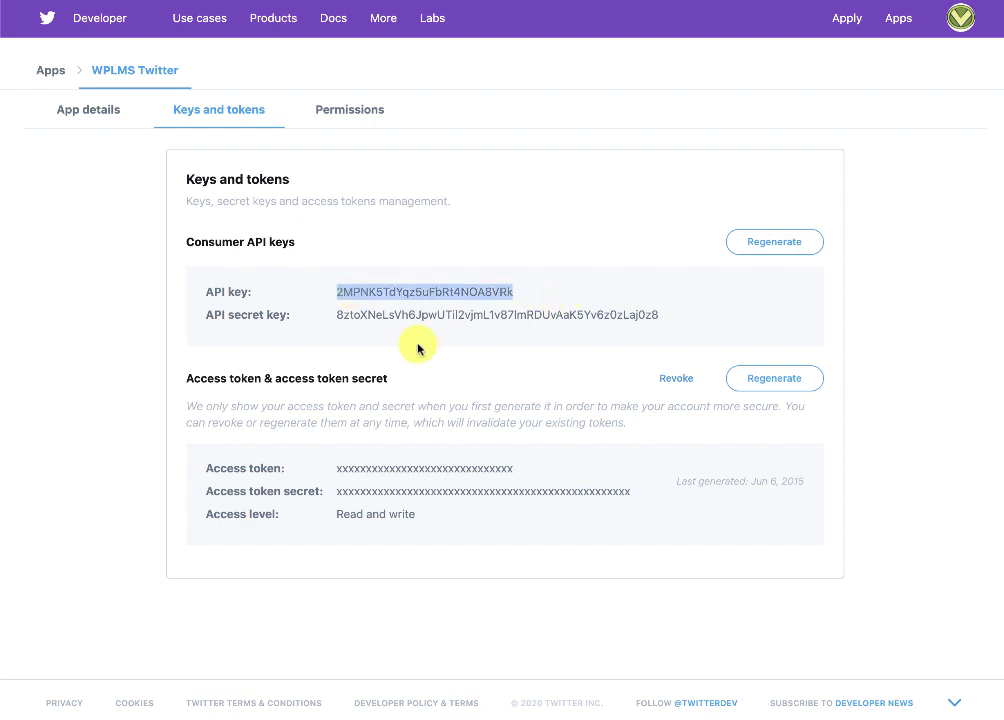
left_click_drag(335, 316, 693, 313)
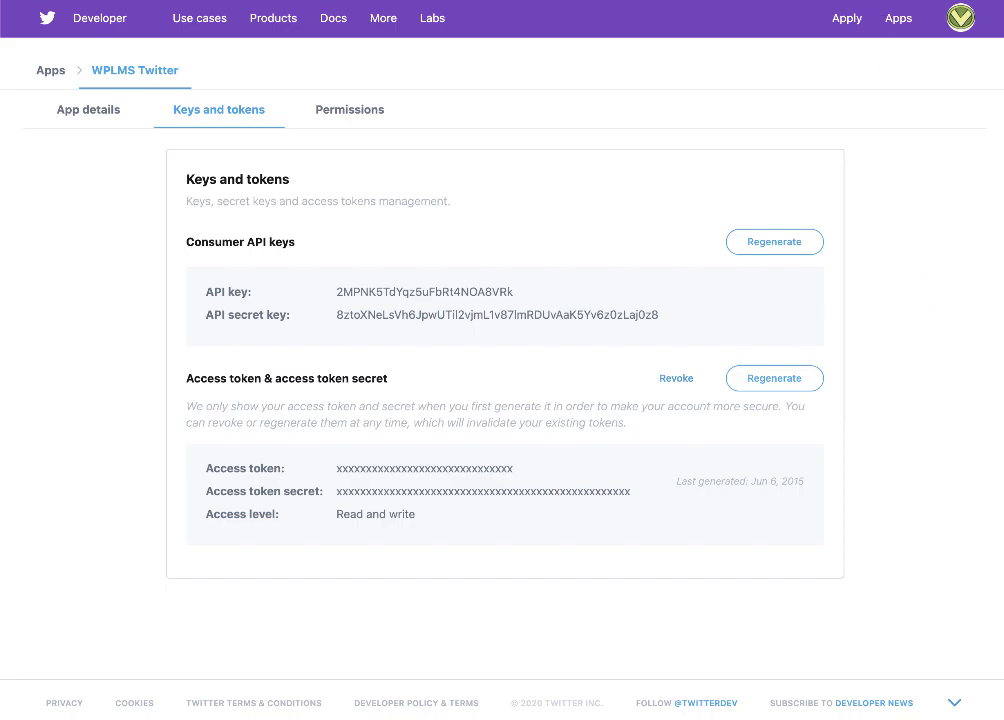
key("ctrl+Tab")
Fill Firebase's Twitter provider with the Twitter API key and secret and save it
left_click(465, 422)
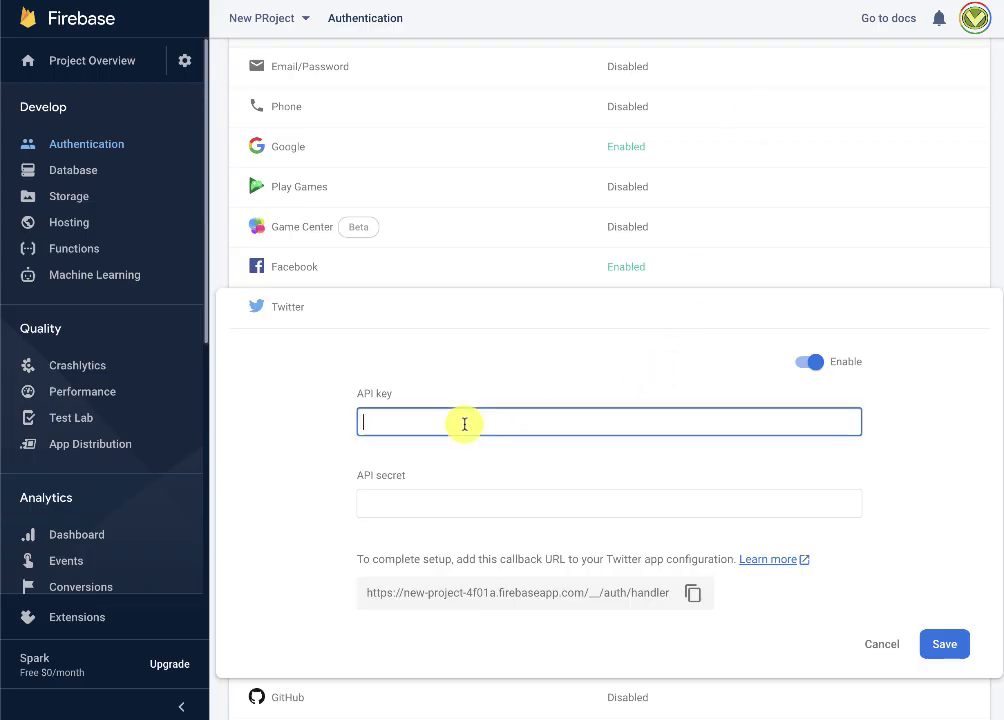
key("ctrl+Tab")
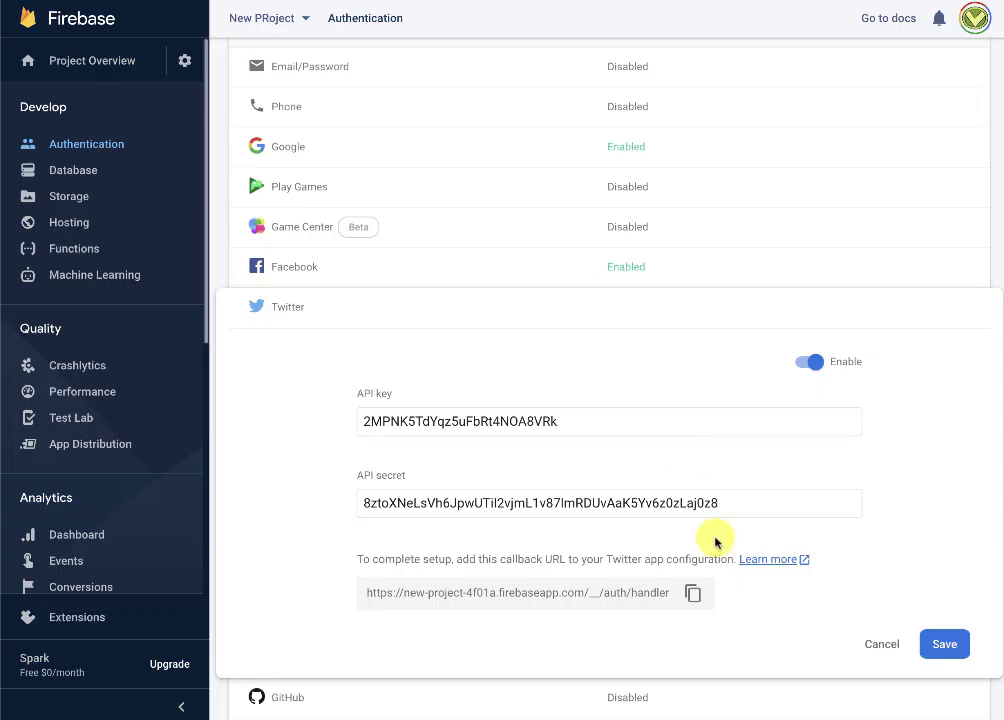
left_click(945, 645)
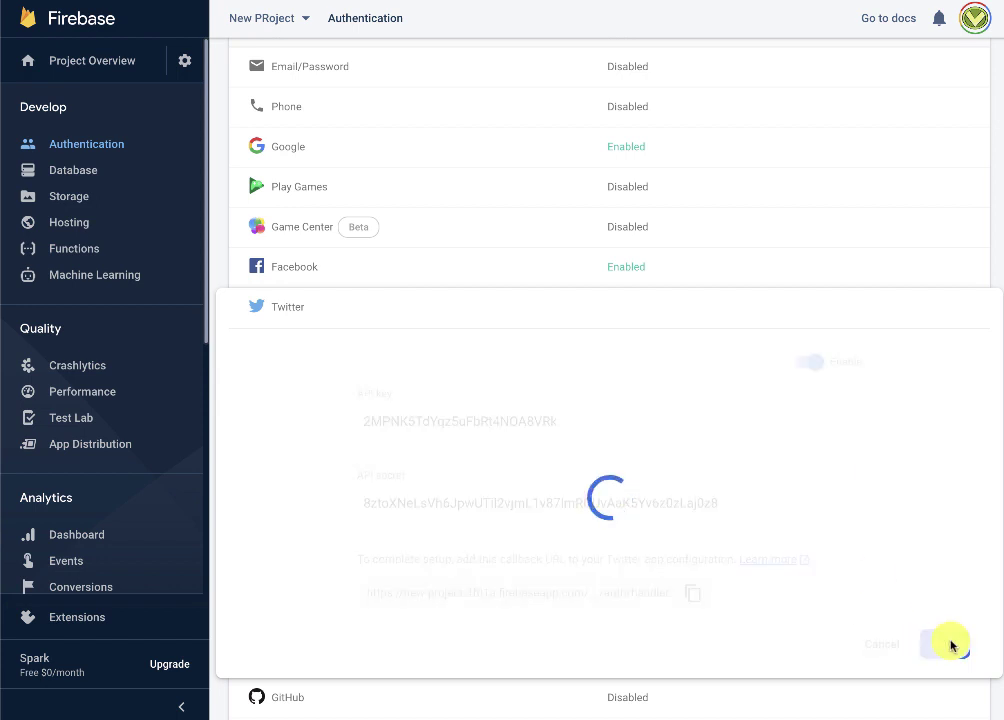
scroll(708, 366, "down", 1)
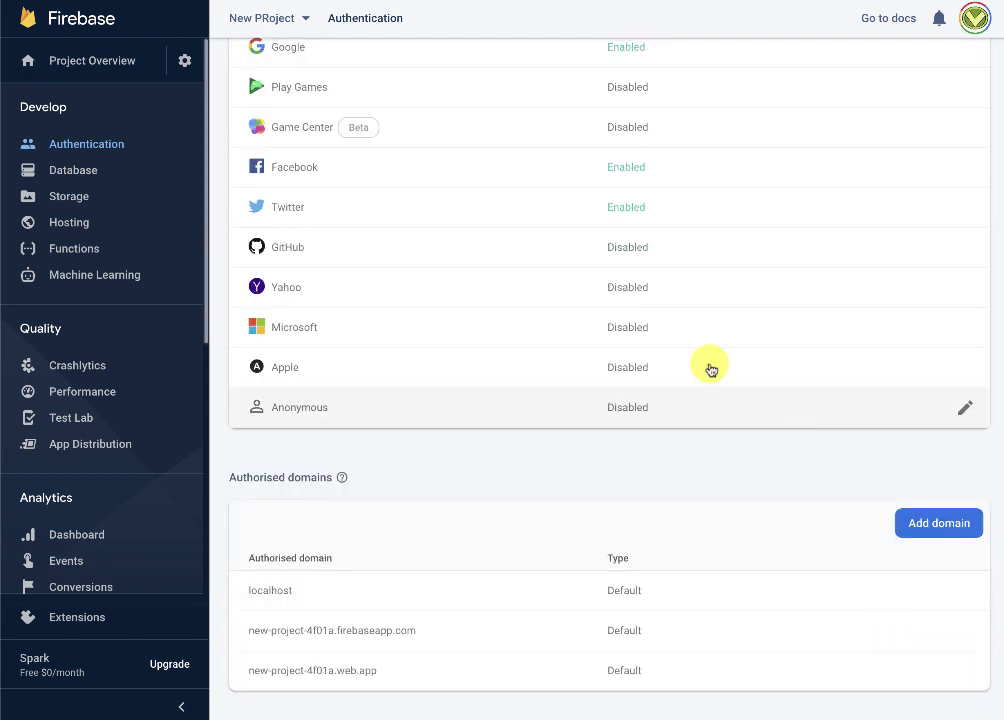
scroll(630, 330, "up", 2)
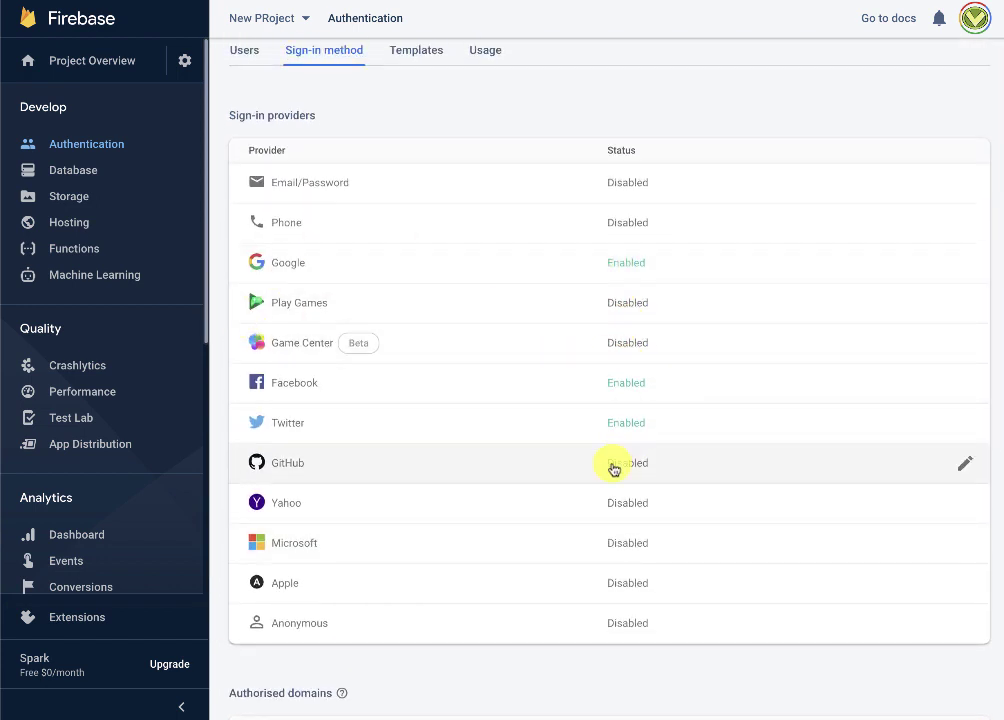
scroll(497, 282, "down", 5)
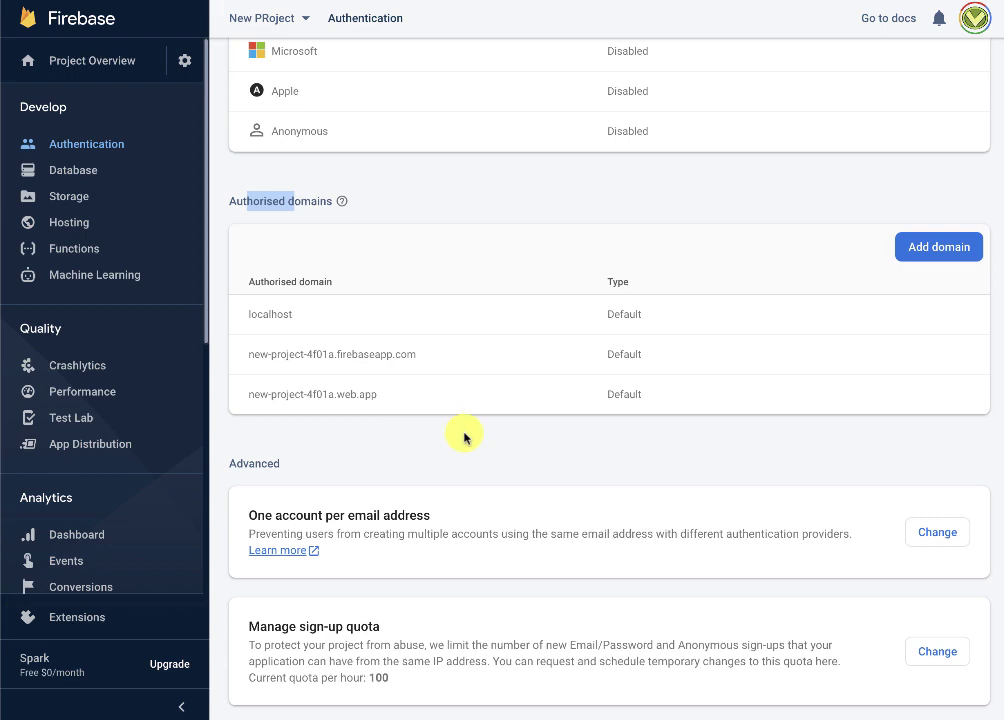
scroll(567, 520, "up", 5)
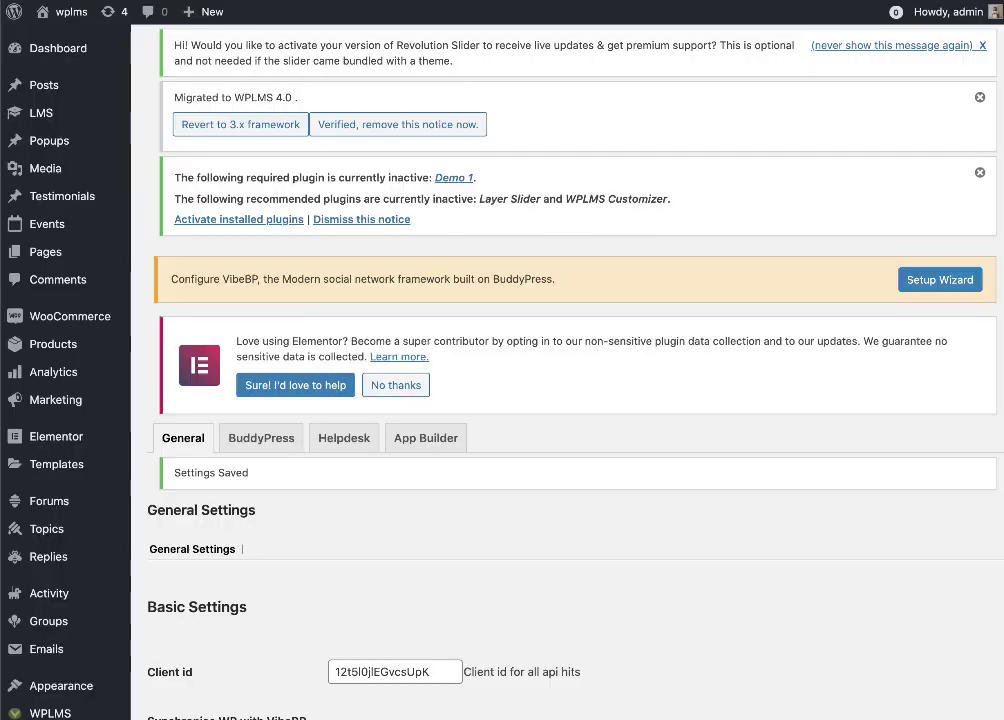
Uncheck Github Login under Firebase Project, save the VibeBP settings, and open the site homepage
scroll(729, 255, "down", 5)
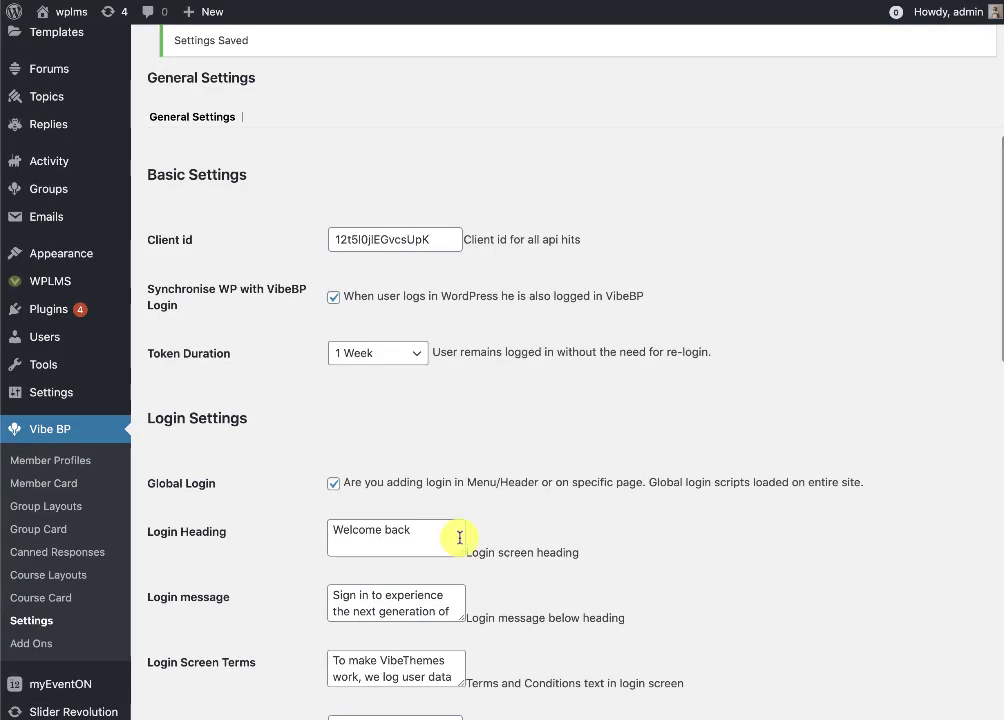
scroll(459, 535, "down", 2)
scroll(403, 315, "down", 6)
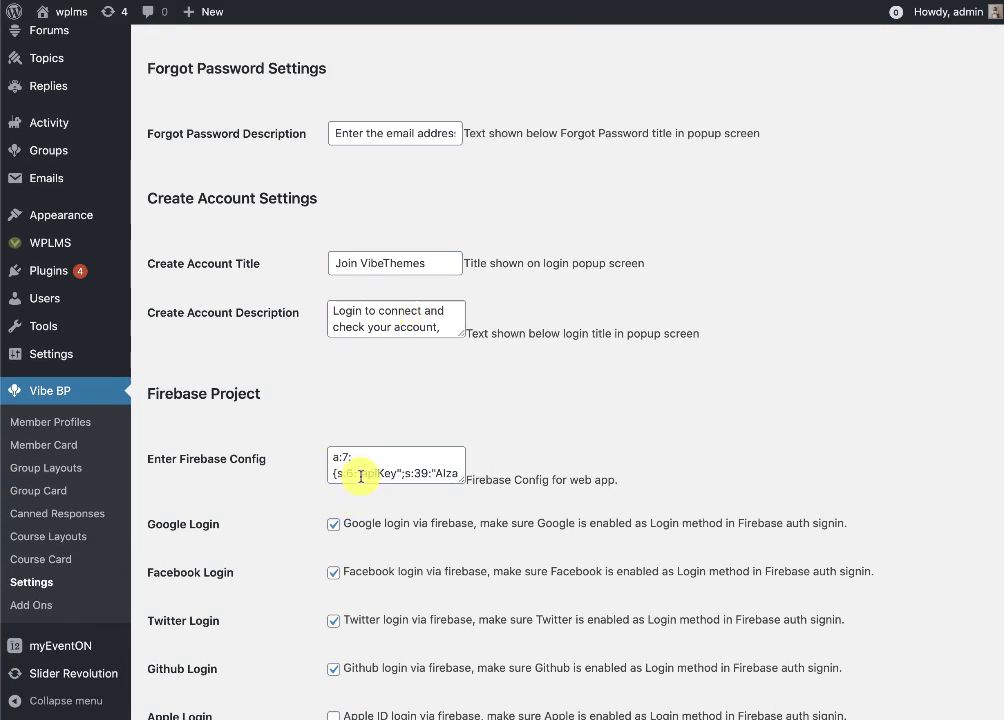
left_click_drag(333, 458, 441, 486)
scroll(445, 550, "down", 1)
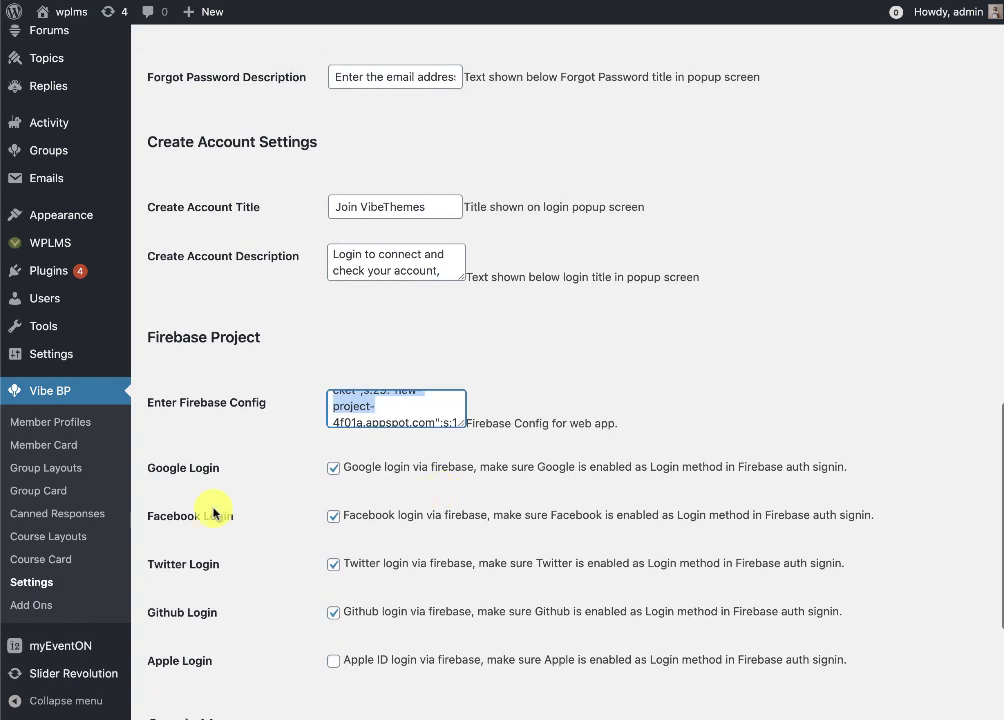
left_click(333, 613)
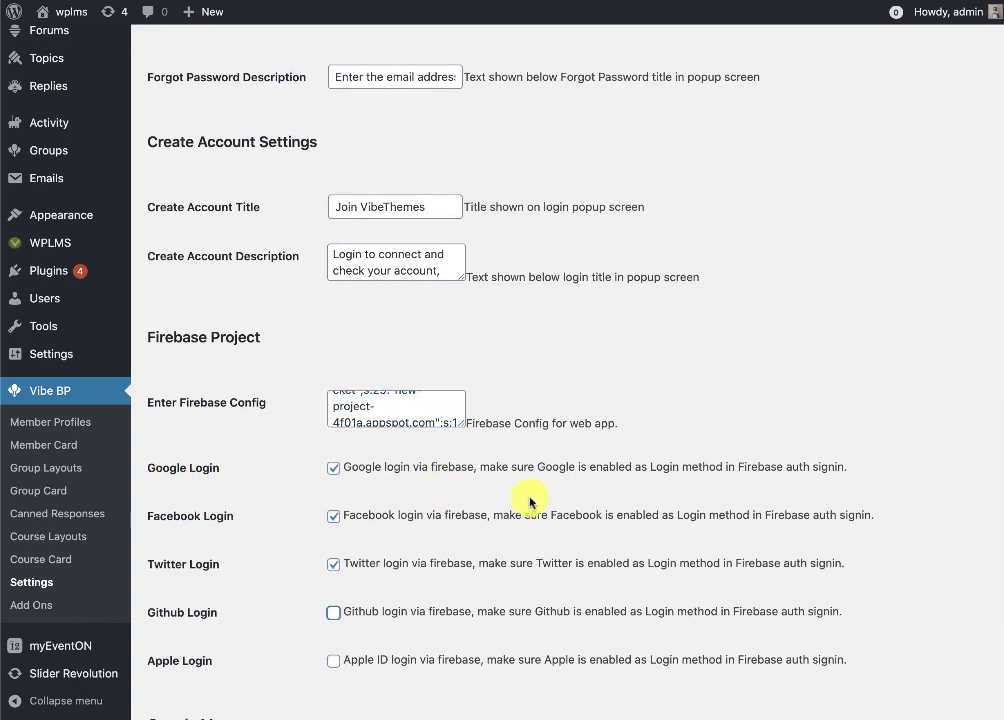
scroll(300, 590, "down", 5)
left_click(195, 656)
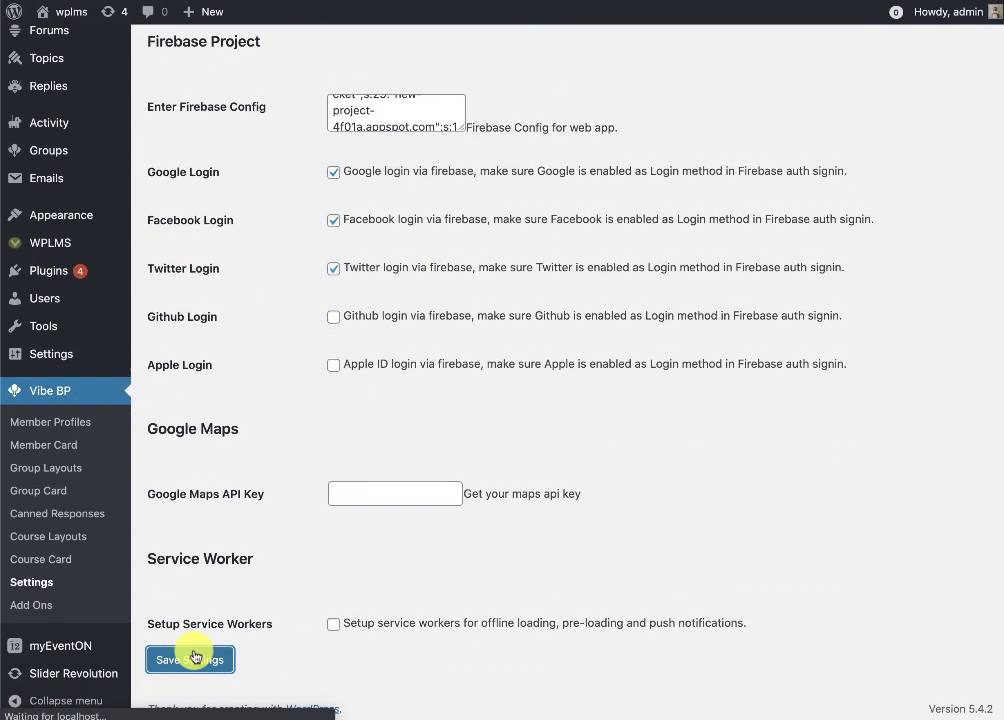
left_click(130, 42)
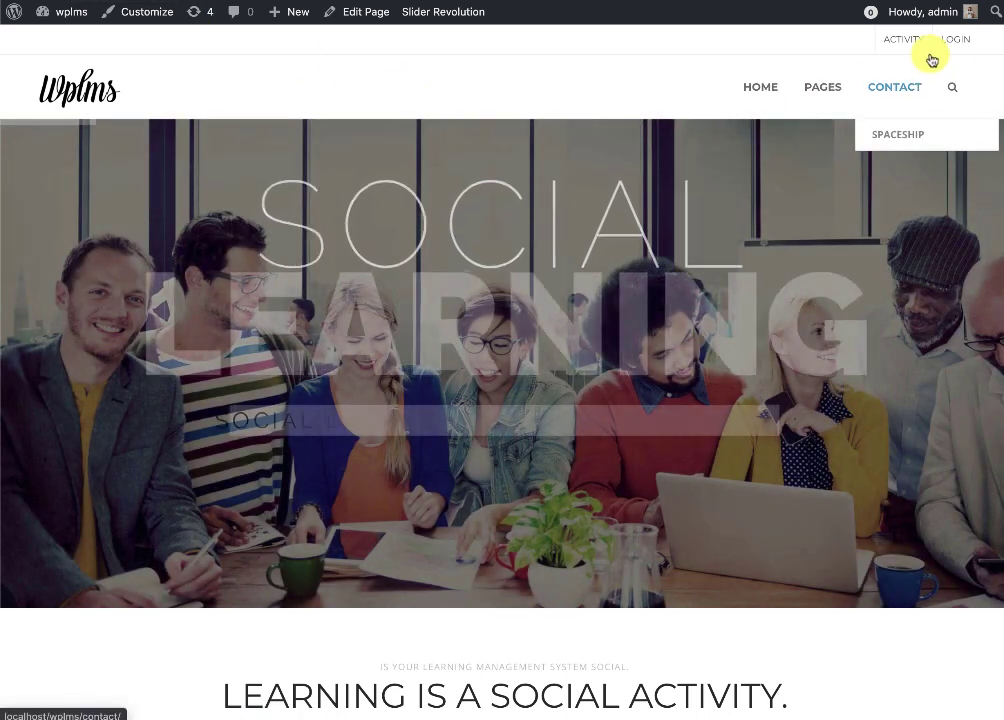
Log in on the WPLMS site with the Google option, picking the Google account in the popup
left_click(955, 40)
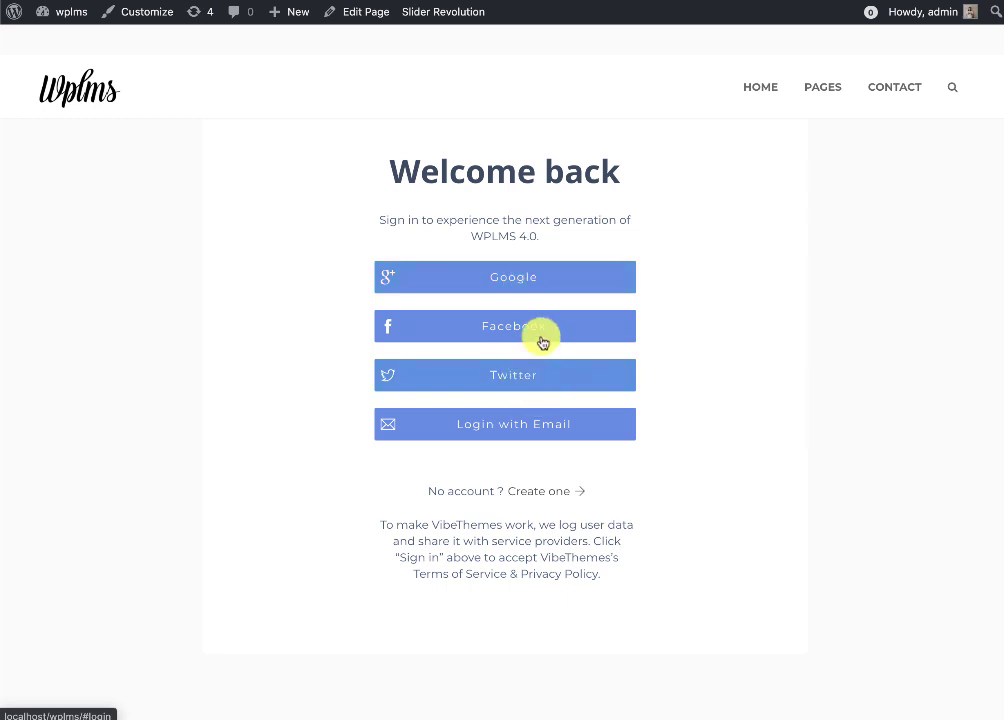
left_click(538, 284)
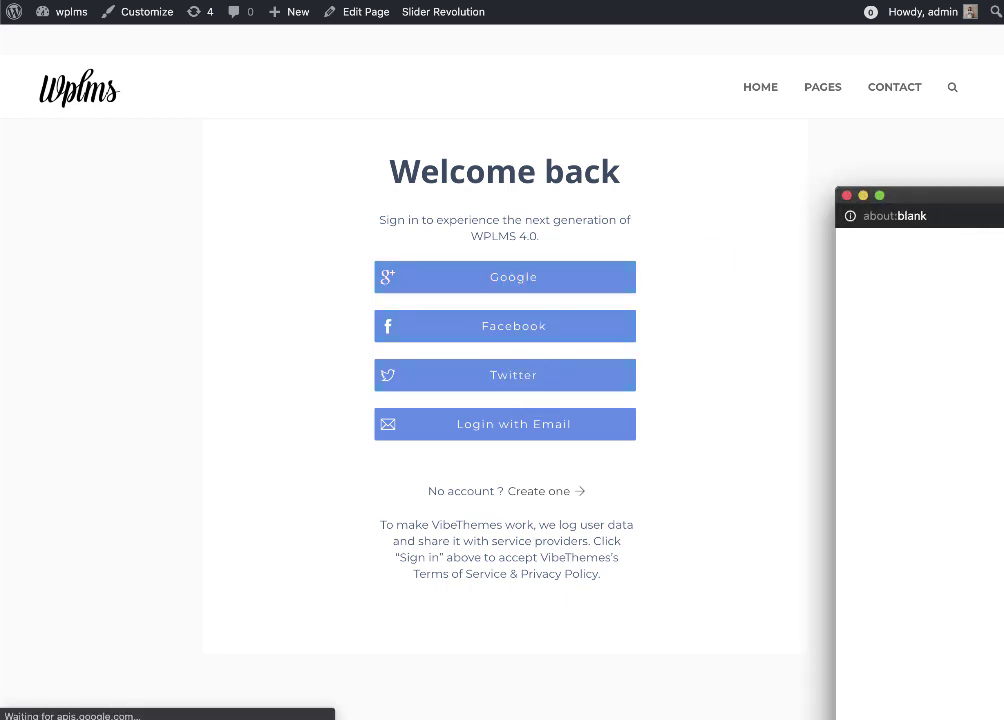
left_click_drag(1003, 196, 912, 150)
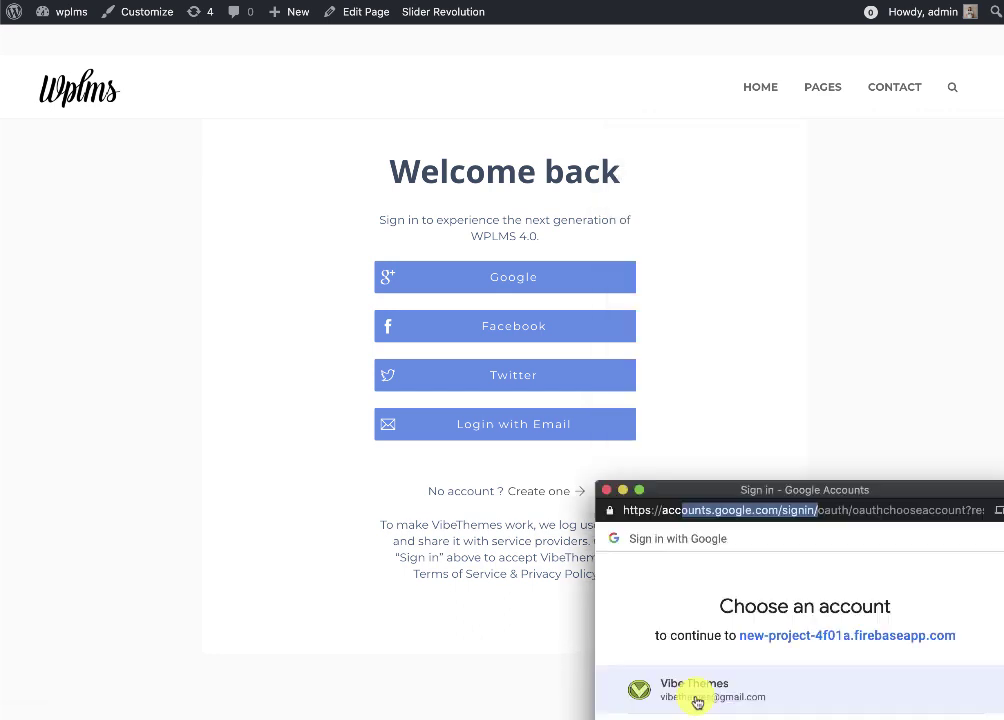
left_click(699, 696)
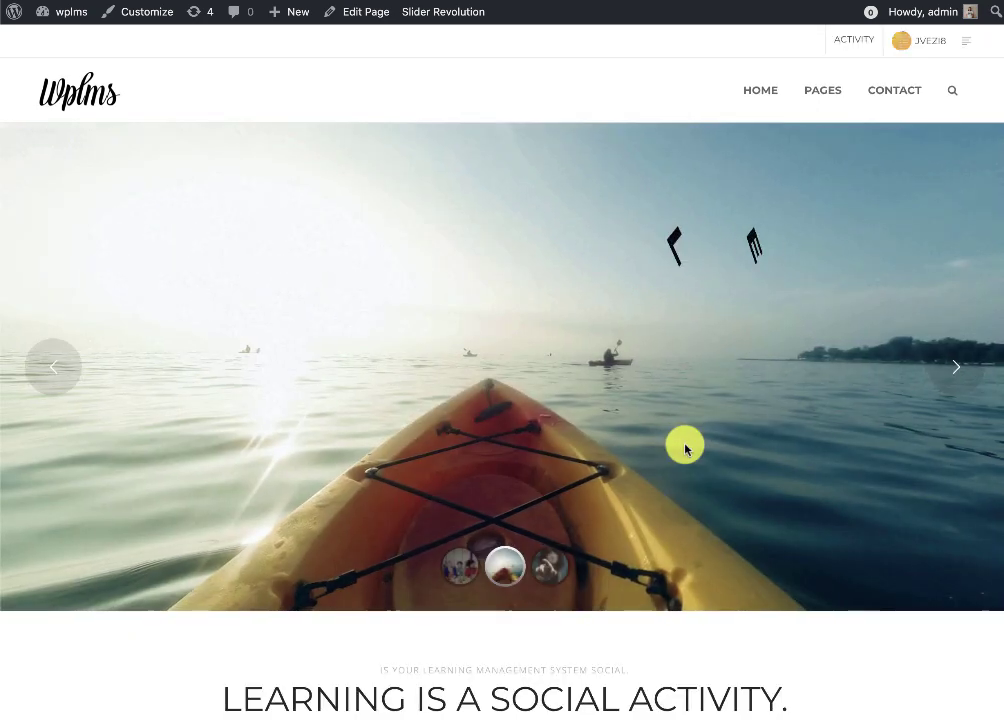
Open the new member's PROFILE page from the avatar menu
mouse_move(925, 104)
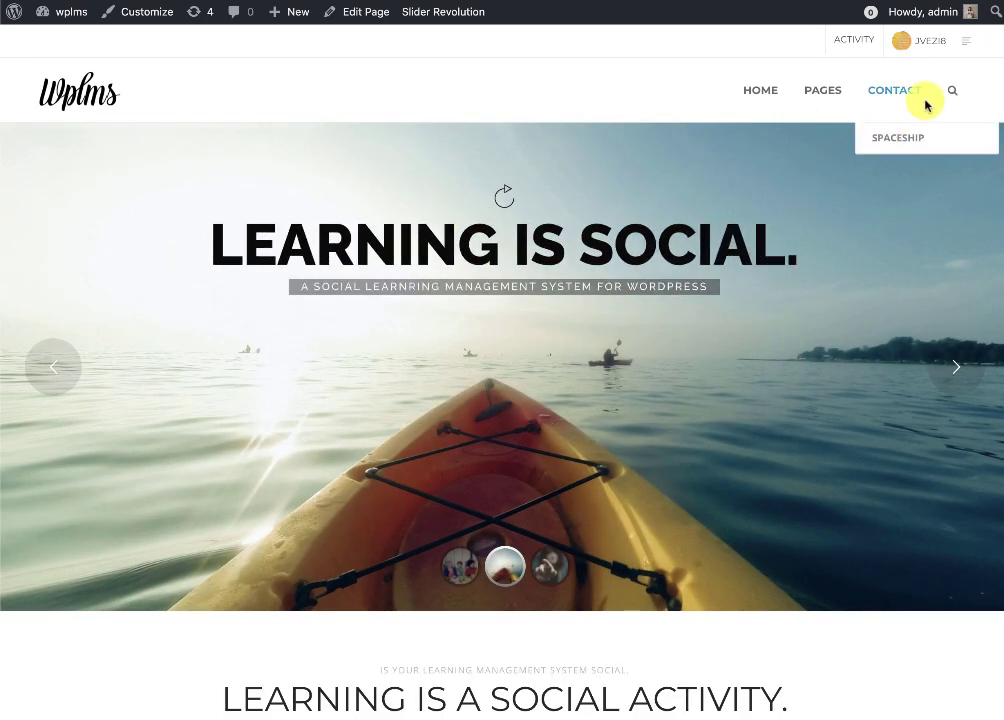
mouse_move(918, 42)
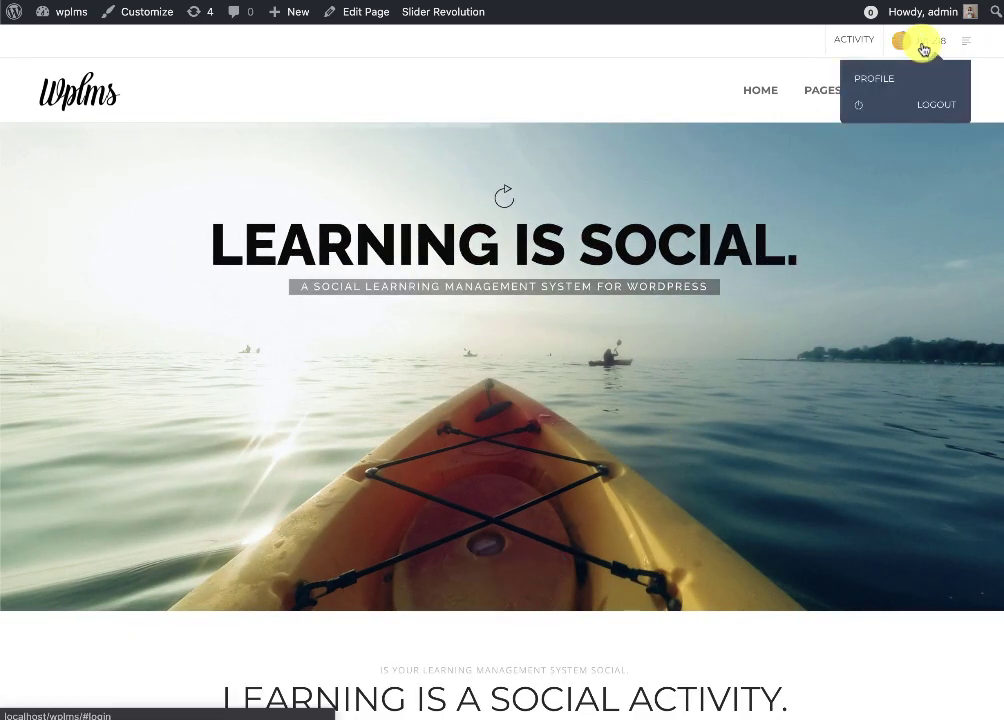
left_click(872, 79)
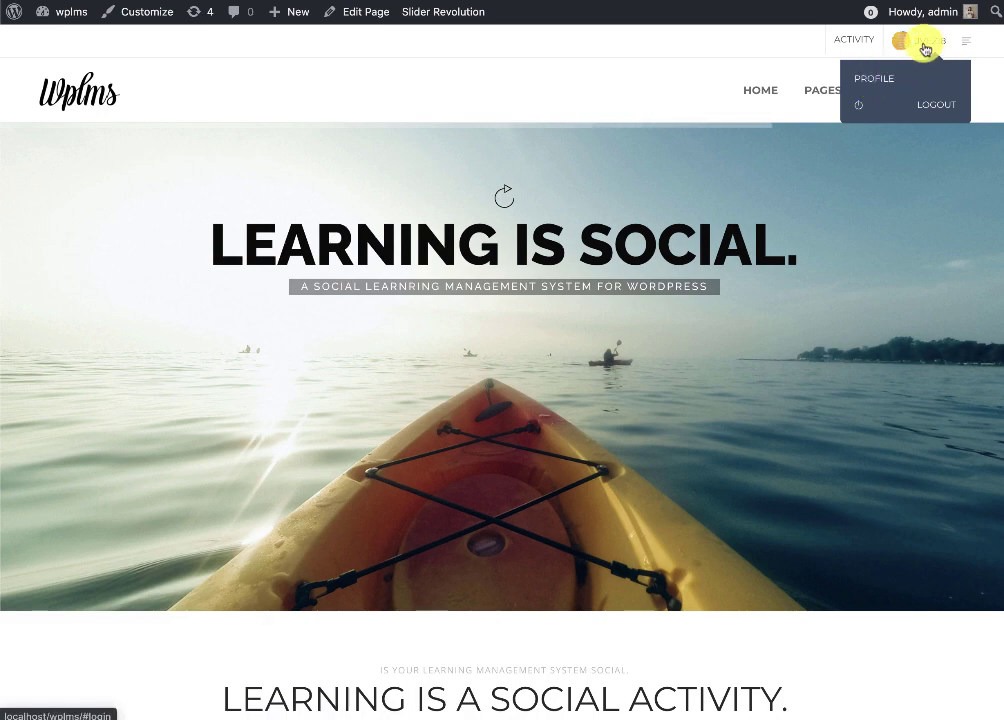